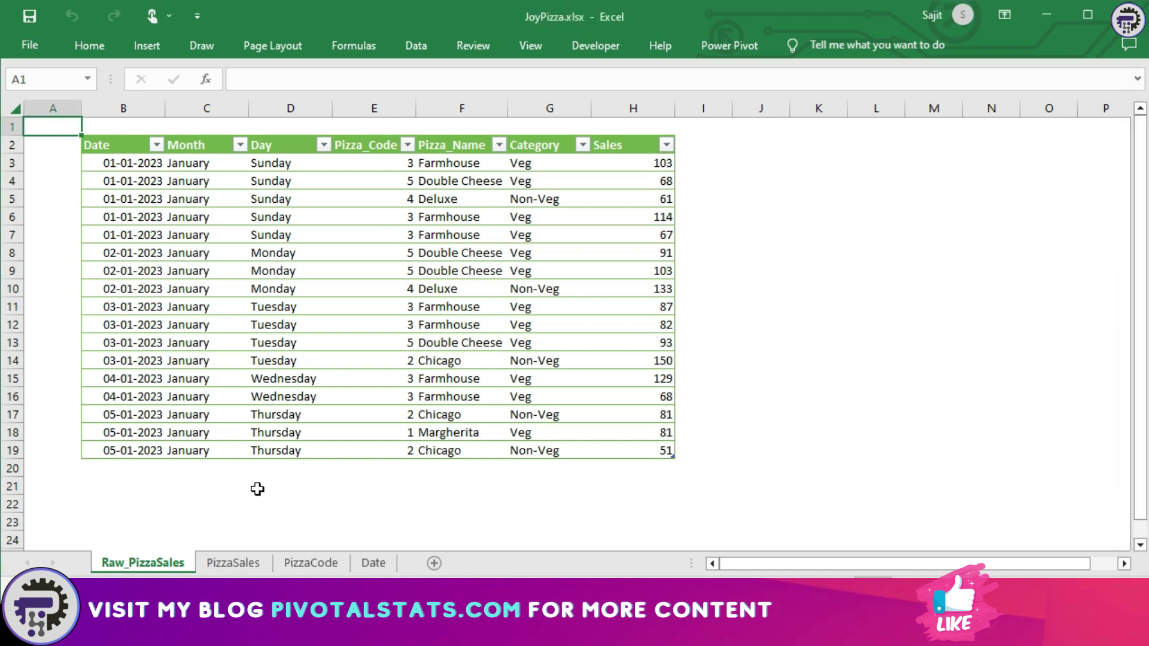
Show the Raw_PizzaSales sheet with dates, pizza names, categories and sales
{"action": "key", "text": "alt"}
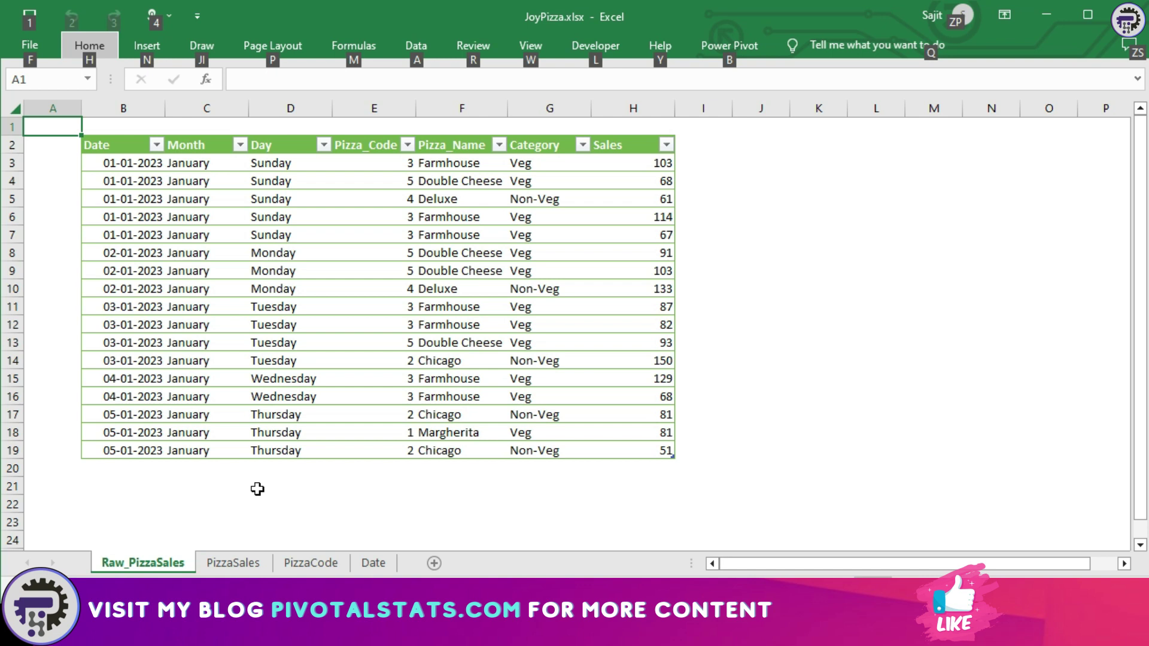
Compare the PizzaSales fact sheet against the PizzaCode lookup sheet, flipping between them
{"action": "left_click", "coordinate": [233, 563]}
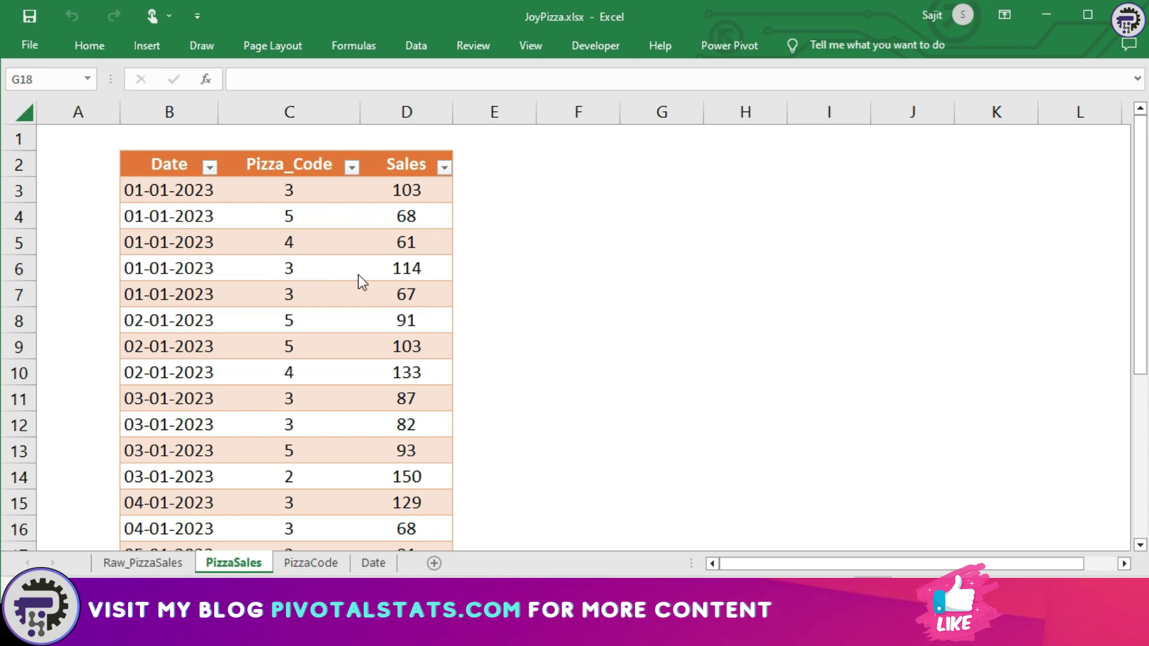
{"action": "left_click", "coordinate": [310, 563]}
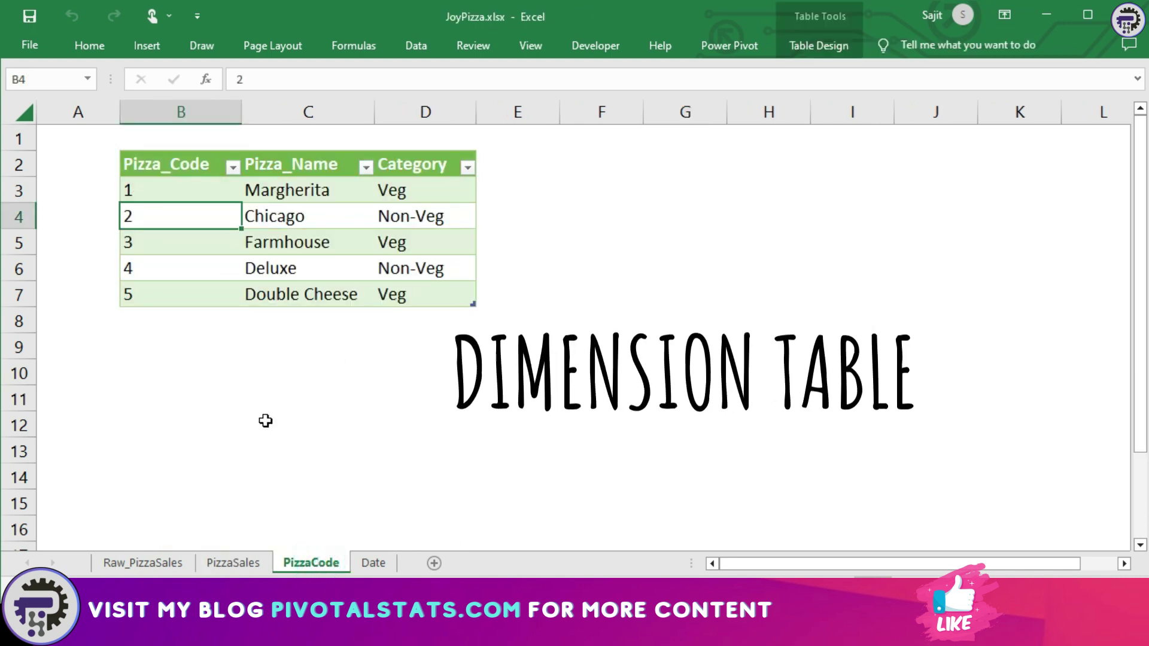
{"action": "left_click", "coordinate": [234, 563]}
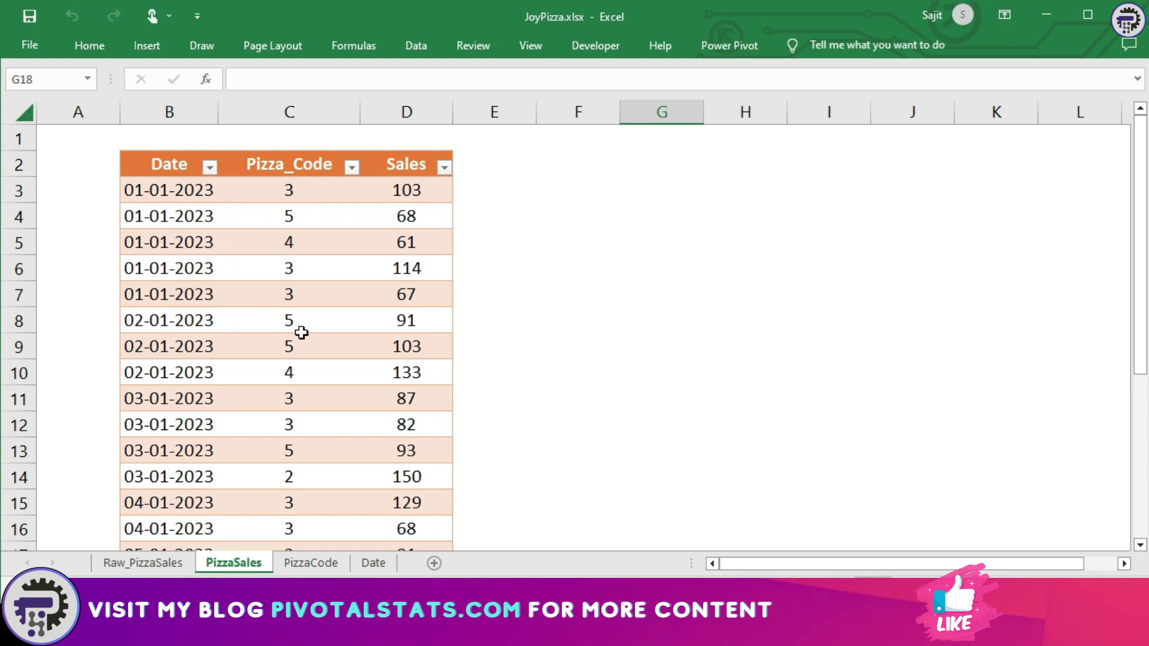
{"action": "left_click", "coordinate": [311, 563]}
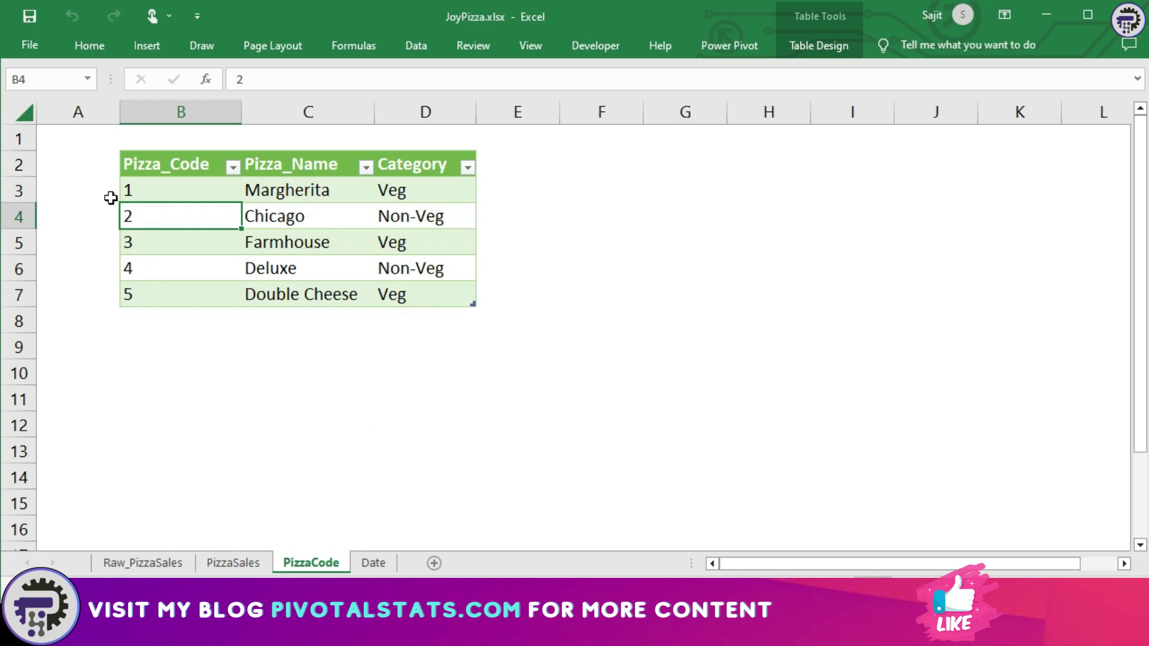
Check pizza code 1 in cell B3 of PizzaCode, then move on to the Date sheet
{"action": "left_click", "coordinate": [149, 190]}
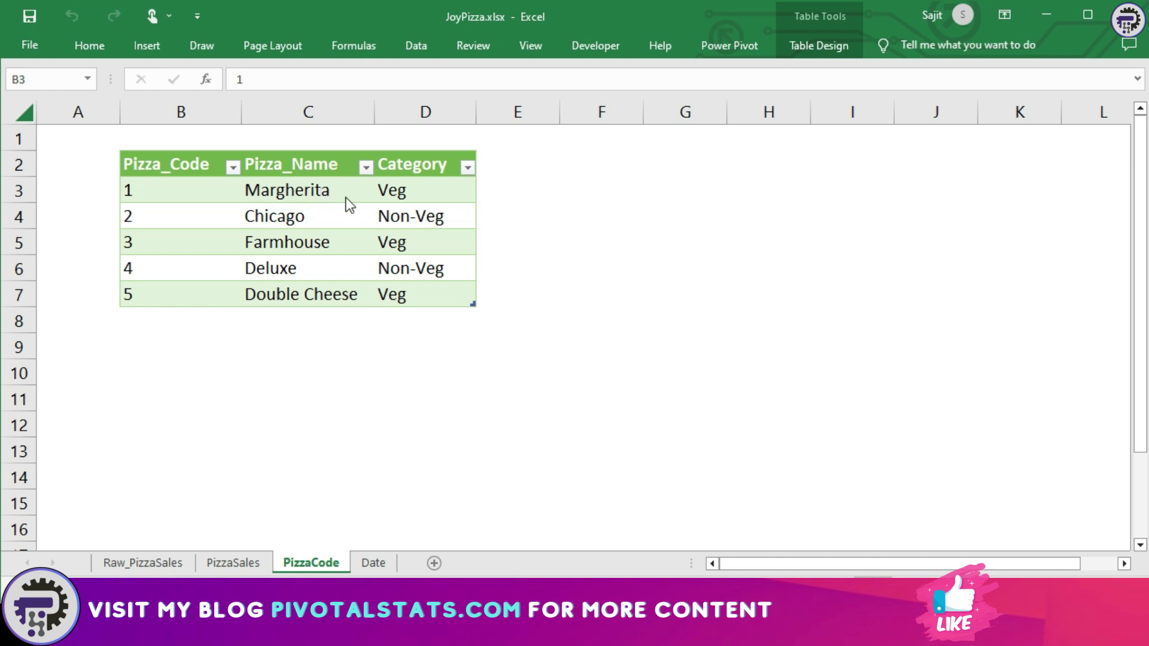
{"action": "left_click", "coordinate": [374, 562]}
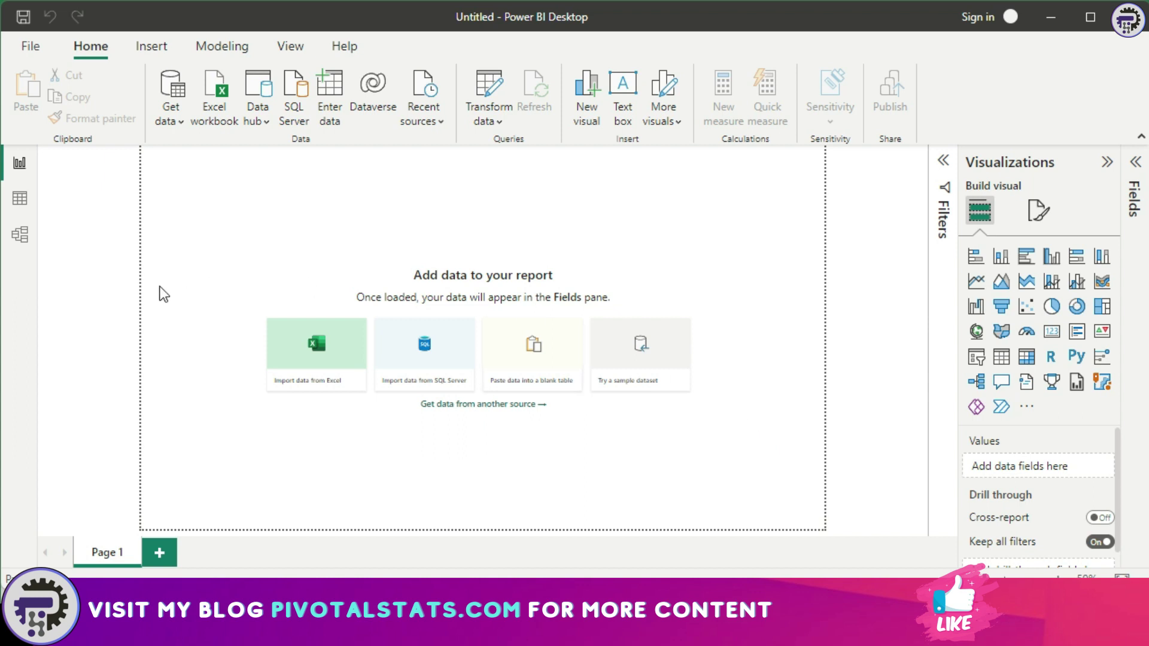
Import JoyPizza.xlsx via Get data > Excel workbook to load Dim_Date, Dim_PizzaCode and Fact_PizzaSales
{"action": "left_click", "coordinate": [173, 120]}
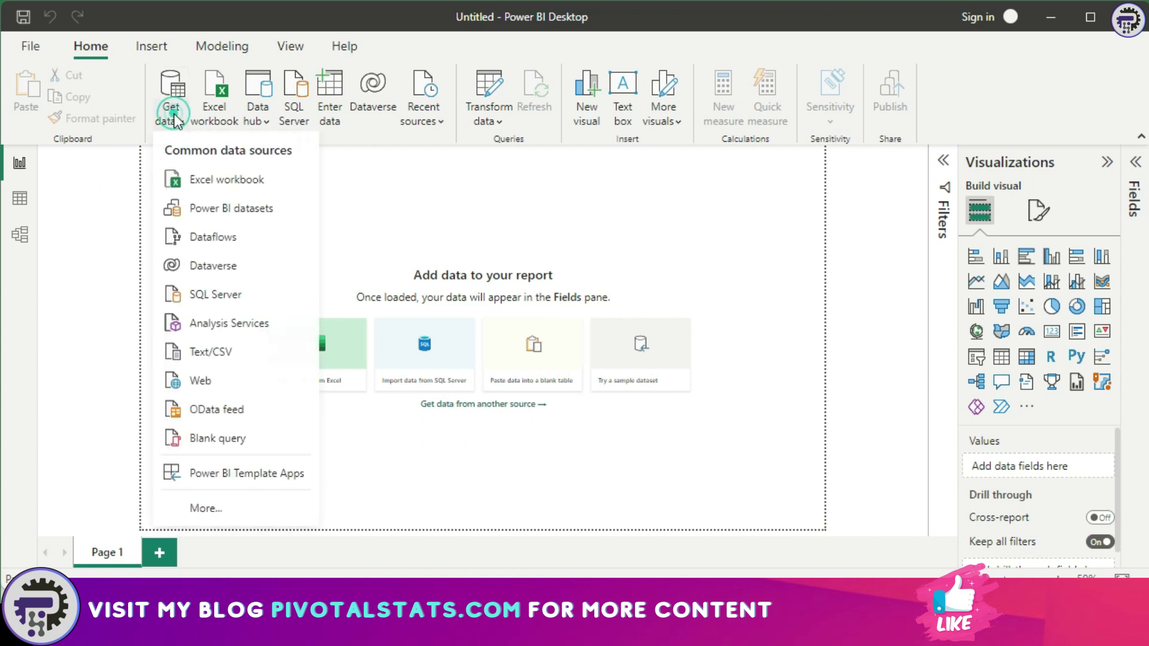
{"action": "left_click", "coordinate": [226, 179]}
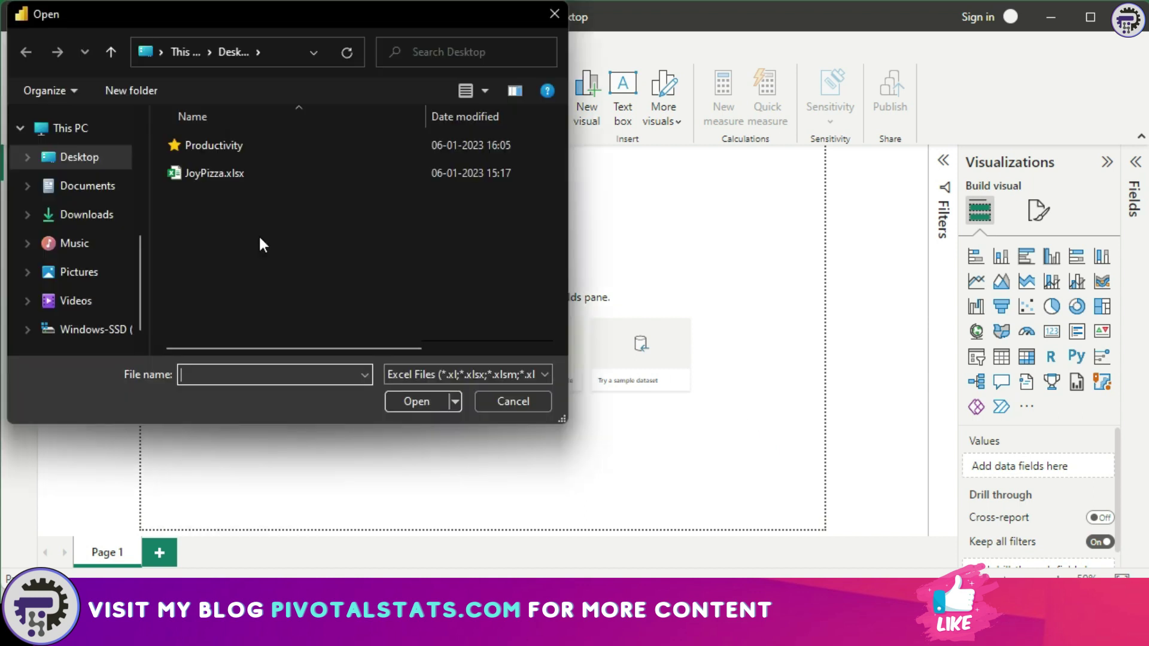
{"action": "double_click", "coordinate": [214, 176]}
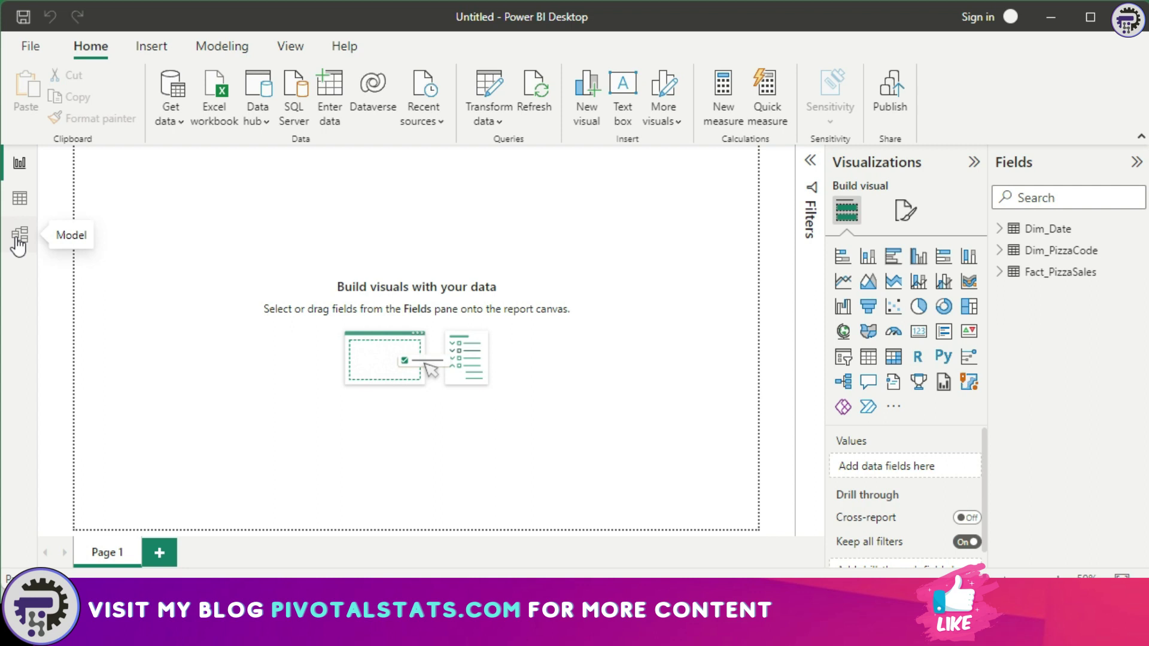
Show the model diagram with the Properties and Fields panes collapsed for more room
{"action": "left_click", "coordinate": [19, 238]}
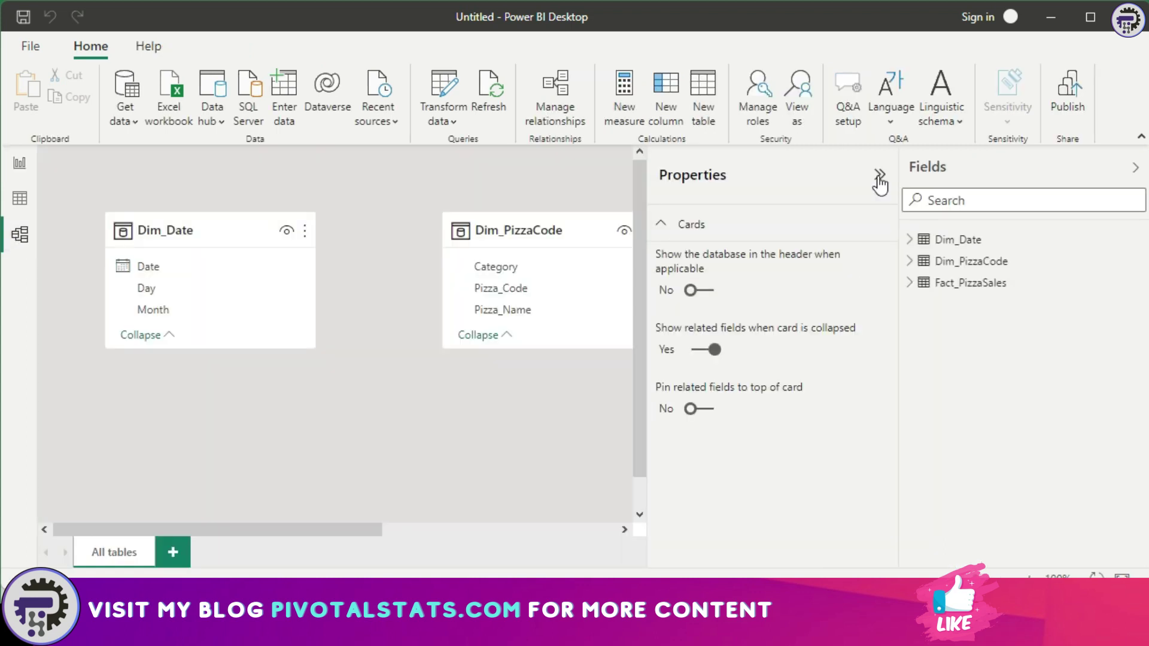
{"action": "left_click", "coordinate": [880, 175]}
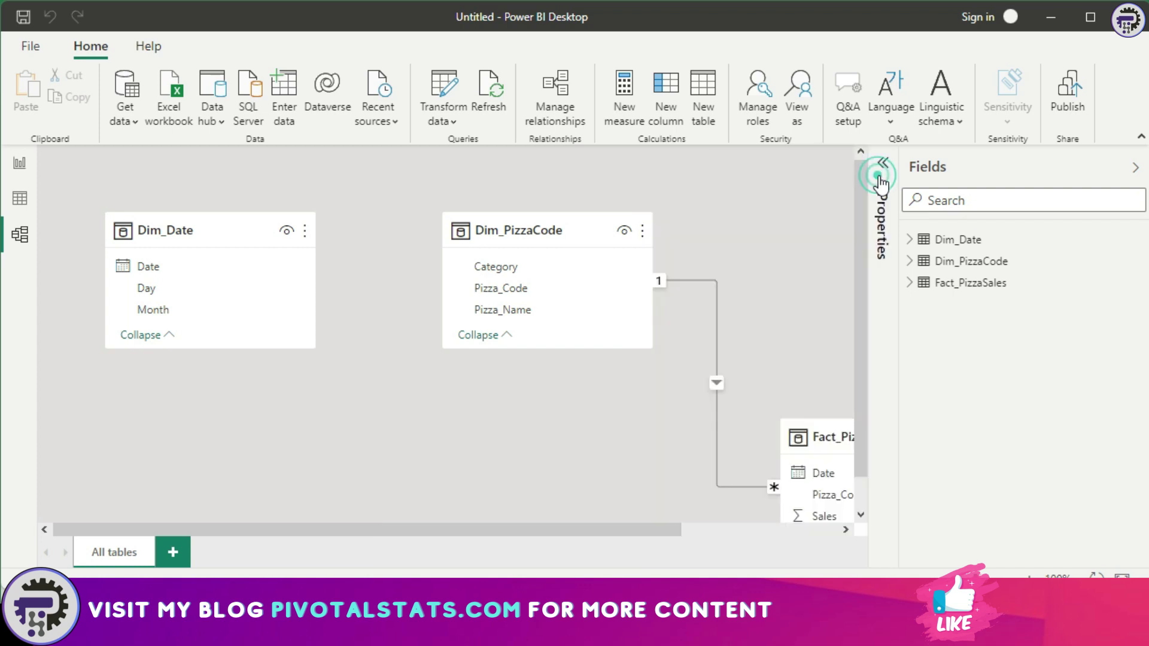
{"action": "left_click", "coordinate": [1136, 167]}
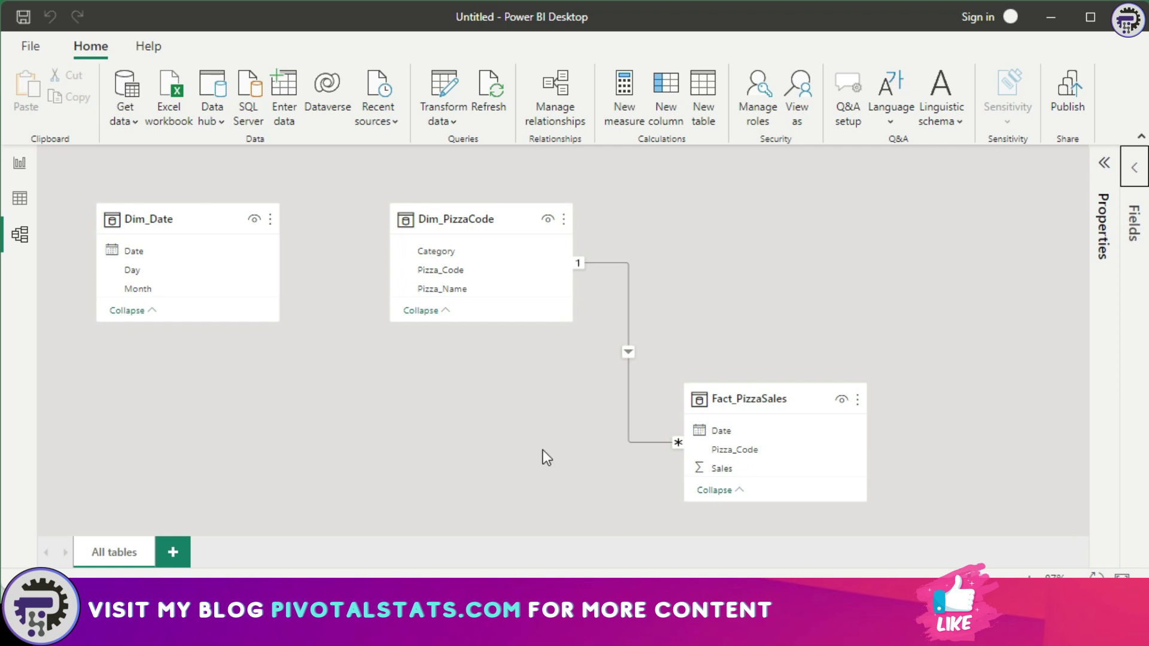
Delete the automatic Dim_PizzaCode–Fact_PizzaSales relationship, leaving all three tables unconnected
{"action": "left_click", "coordinate": [639, 440]}
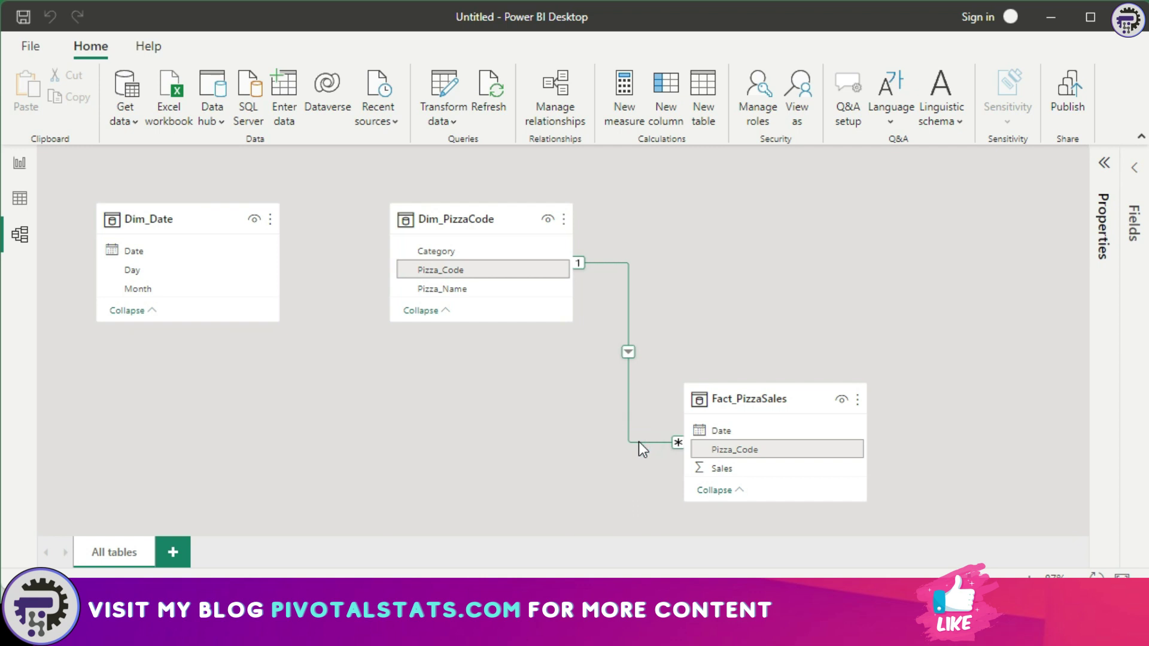
{"action": "right_click", "coordinate": [638, 443]}
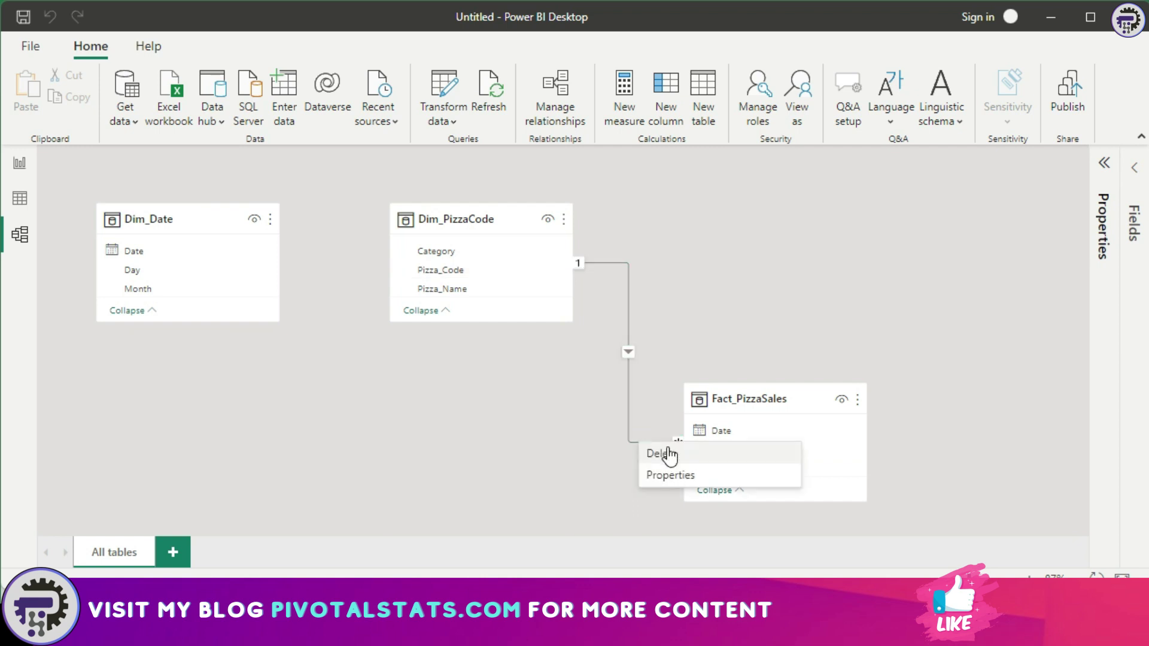
{"action": "left_click", "coordinate": [629, 426]}
{"action": "right_click", "coordinate": [629, 427]}
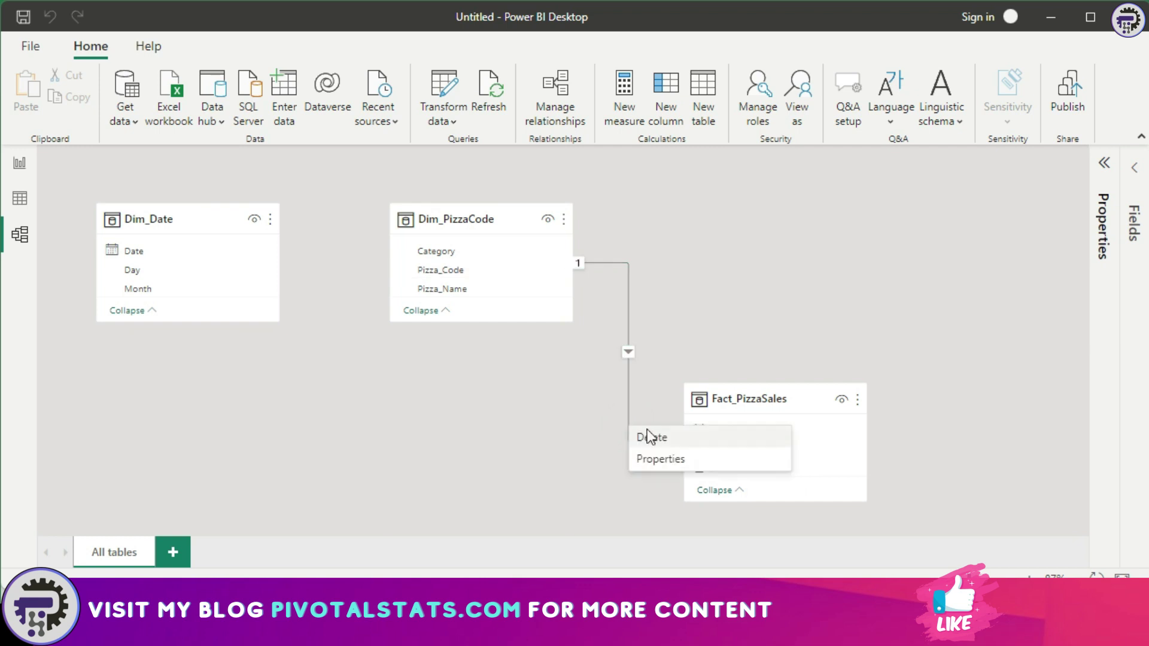
{"action": "left_click", "coordinate": [655, 440]}
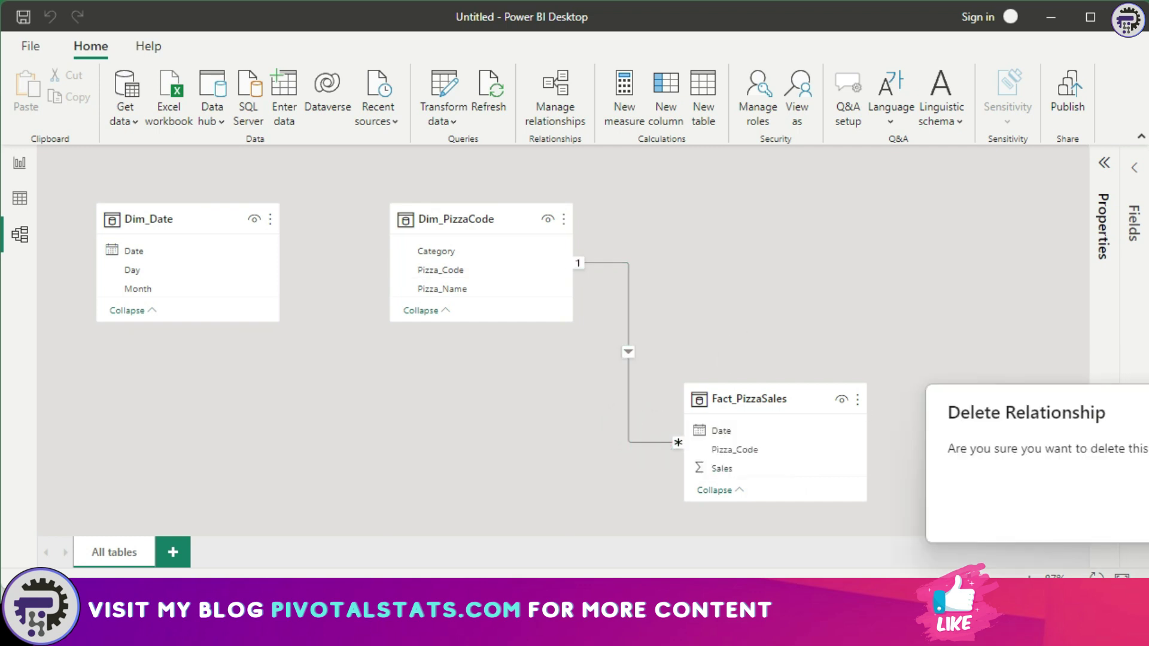
{"action": "left_click", "coordinate": [723, 338]}
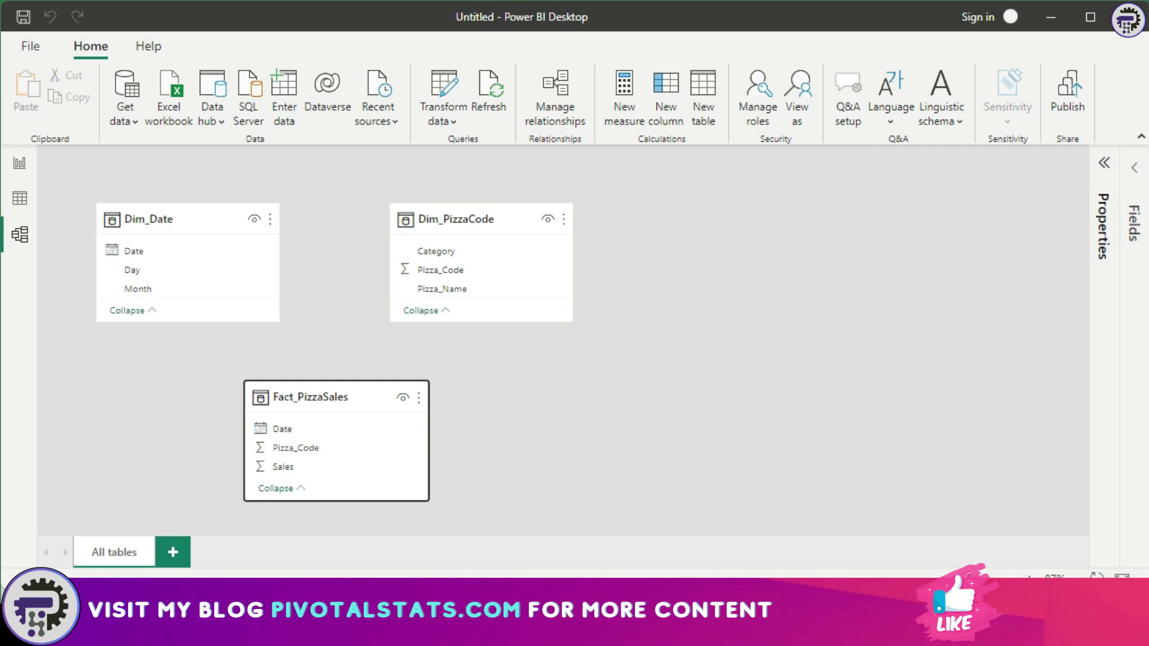
{"action": "left_click", "coordinate": [146, 400]}
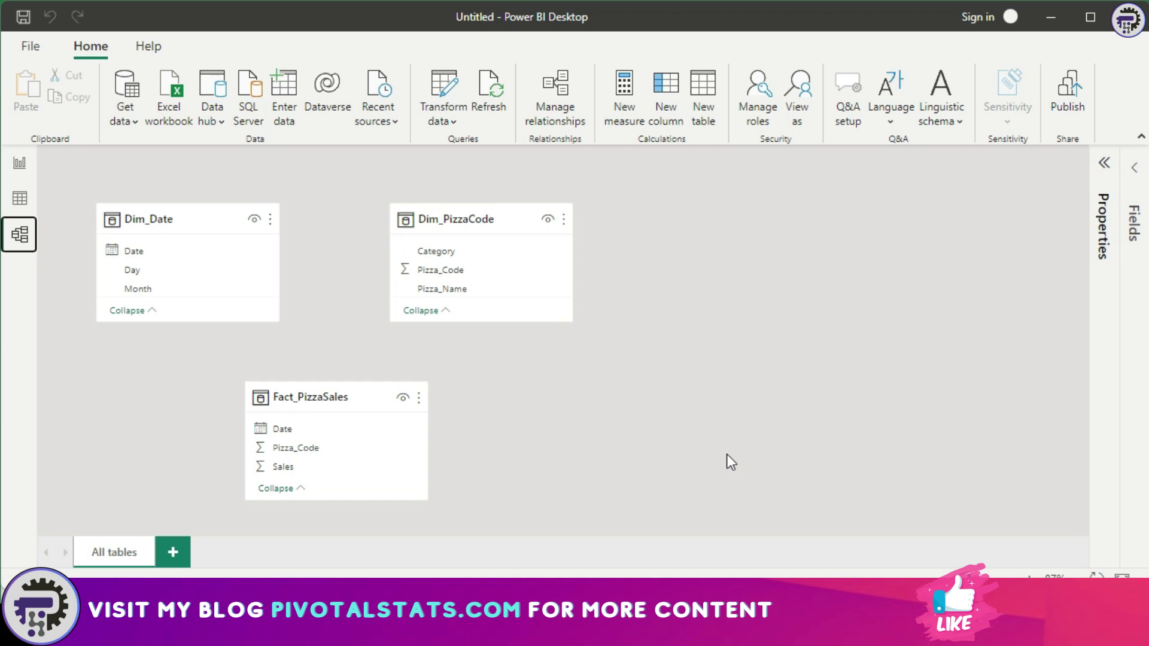
Add Dim_Date's Date as a plain column (not Date Hierarchy) to the pizza sales table visual
{"action": "left_click", "coordinate": [20, 164]}
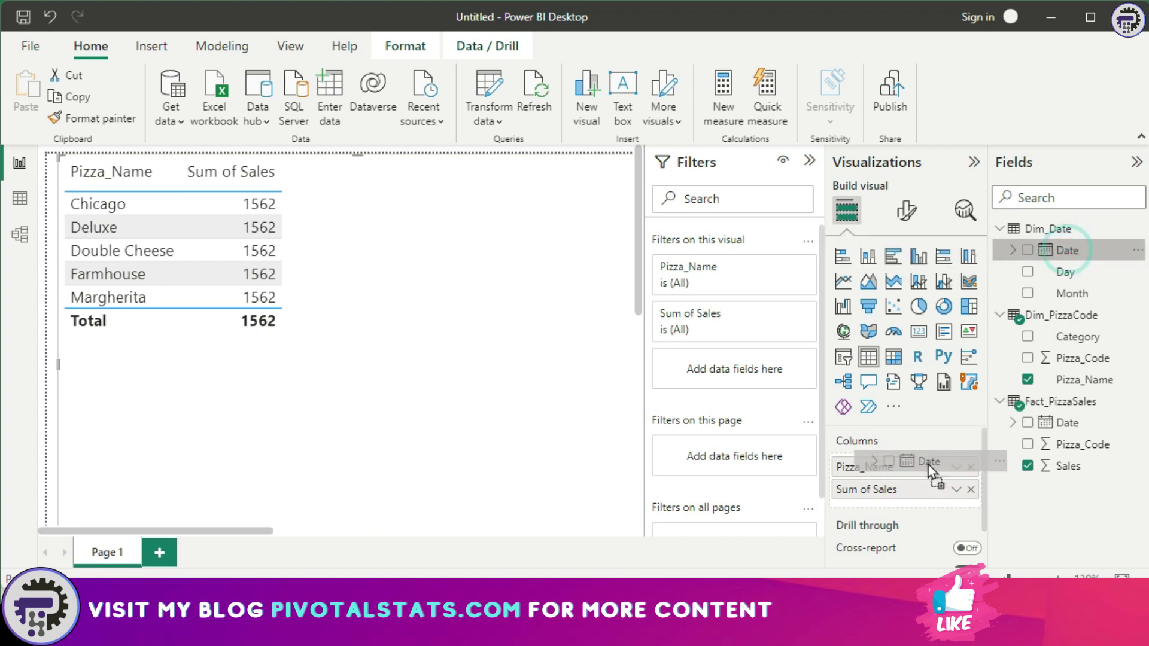
{"action": "left_click_drag", "start_coordinate": [1068, 255], "coordinate": [926, 465]}
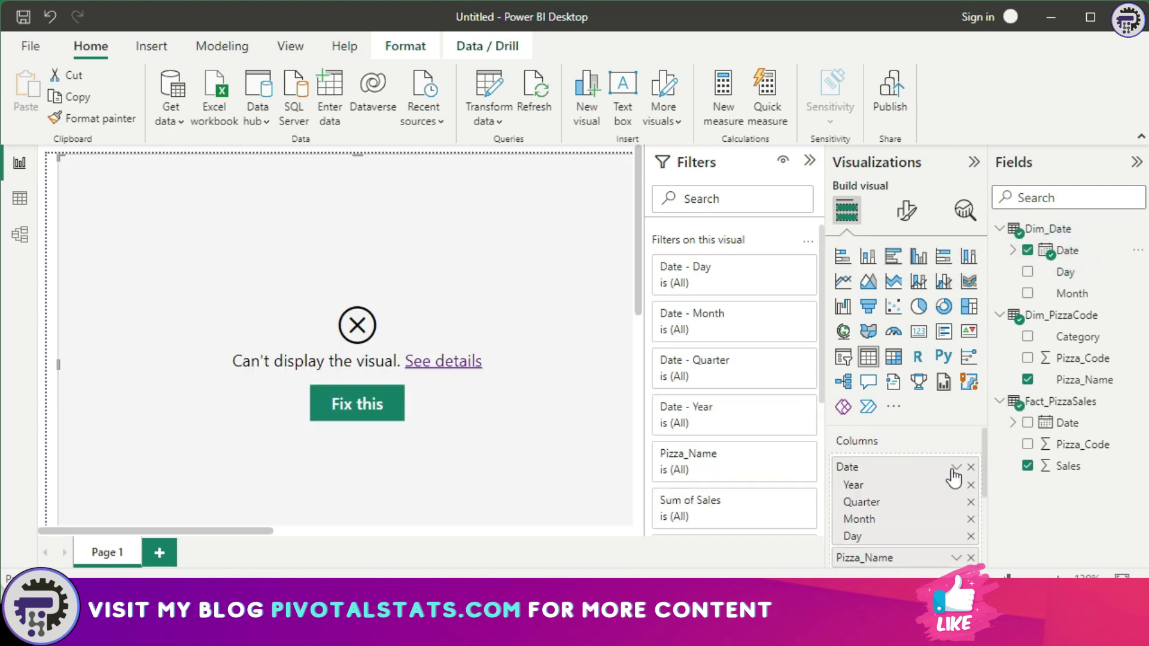
{"action": "left_click", "coordinate": [956, 466]}
{"action": "left_click", "coordinate": [1001, 441]}
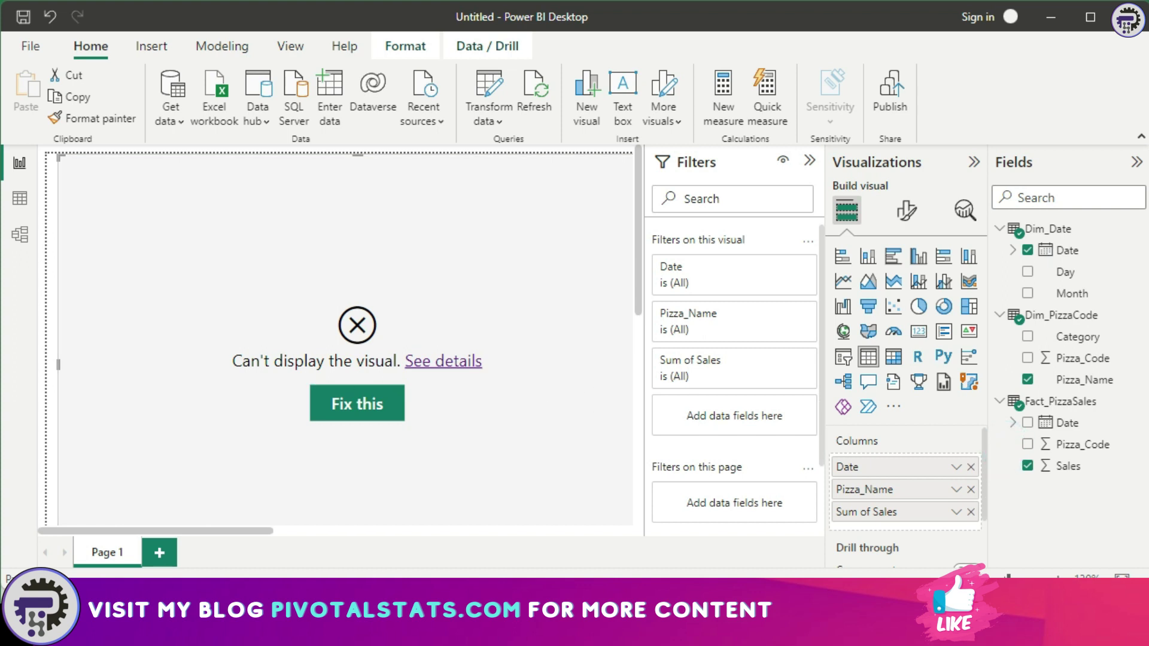
Link Fact_PizzaSales Pizza_Code to Dim_PizzaCode Pizza_Code as a one-to-many relationship
{"action": "left_click", "coordinate": [18, 243]}
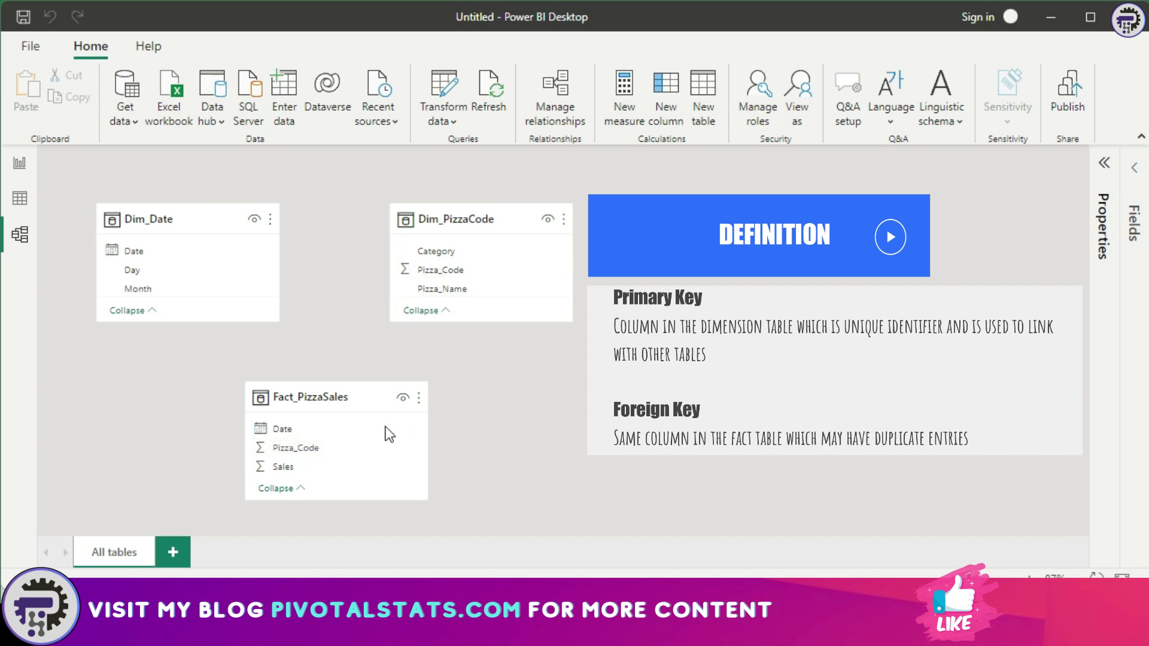
{"action": "left_click_drag", "start_coordinate": [319, 448], "coordinate": [445, 269]}
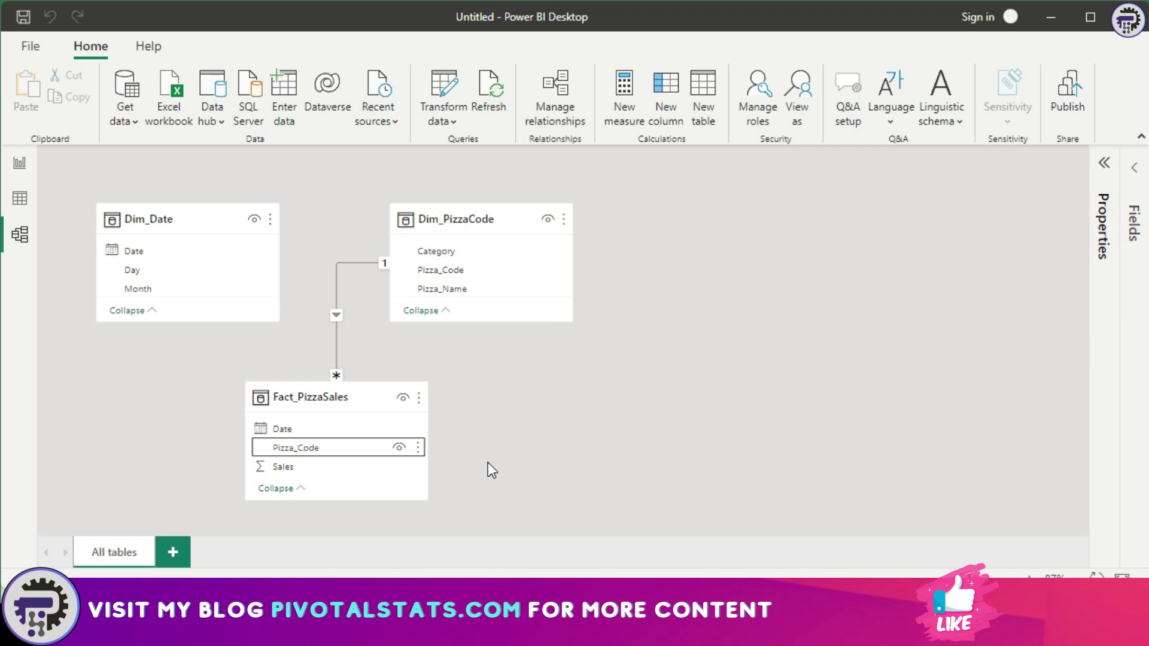
Link Fact_PizzaSales Date to Dim_Date Date, completing the star schema
{"action": "left_click_drag", "start_coordinate": [341, 429], "coordinate": [221, 250]}
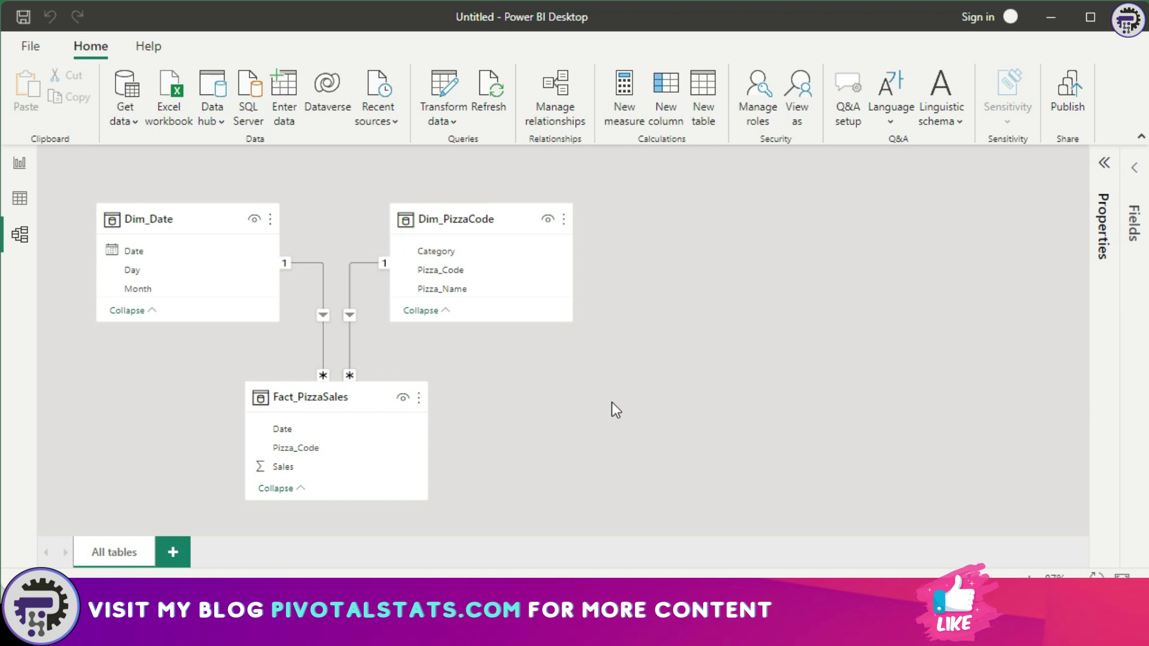
{"action": "left_click", "coordinate": [20, 165]}
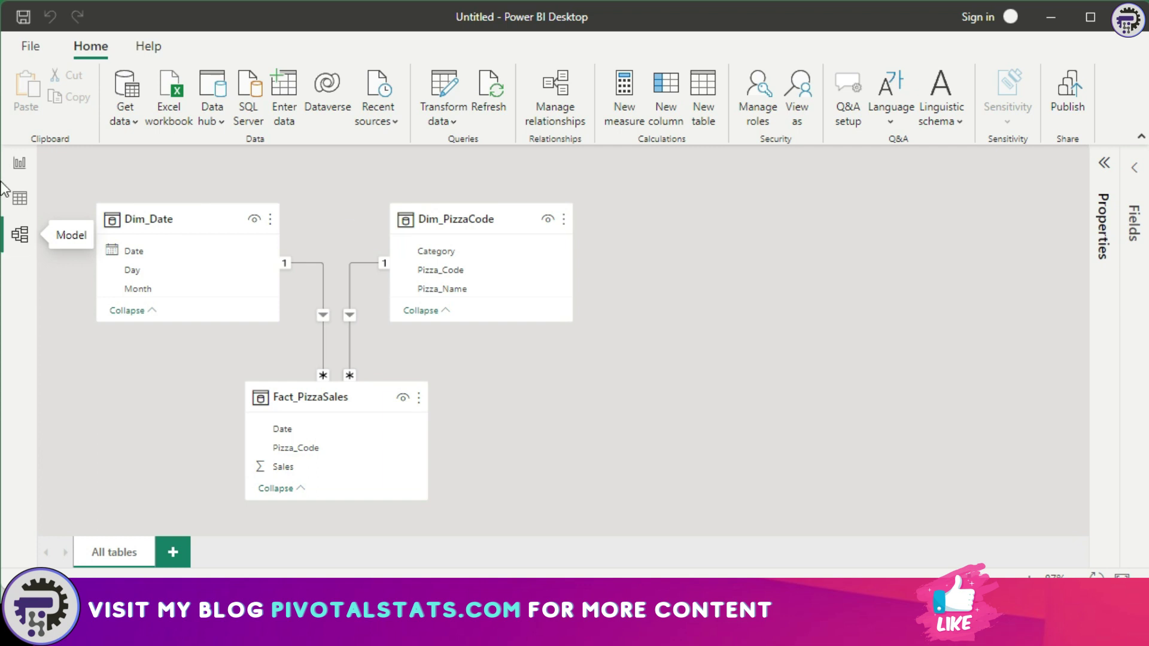
Show the Dim_PizzaCode rows in Data view
{"action": "left_click", "coordinate": [20, 199]}
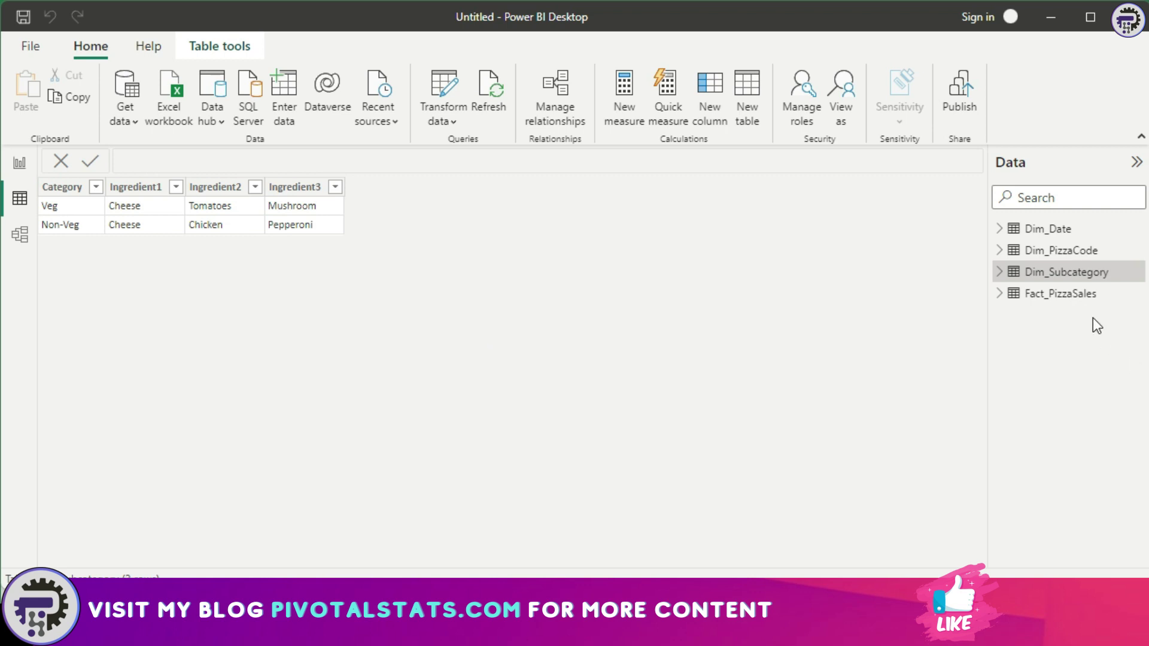
Link Dim_Subcategory Category to Dim_PizzaCode Category in the model diagram
{"action": "mouse_move", "coordinate": [1066, 272]}
{"action": "left_click", "coordinate": [20, 235]}
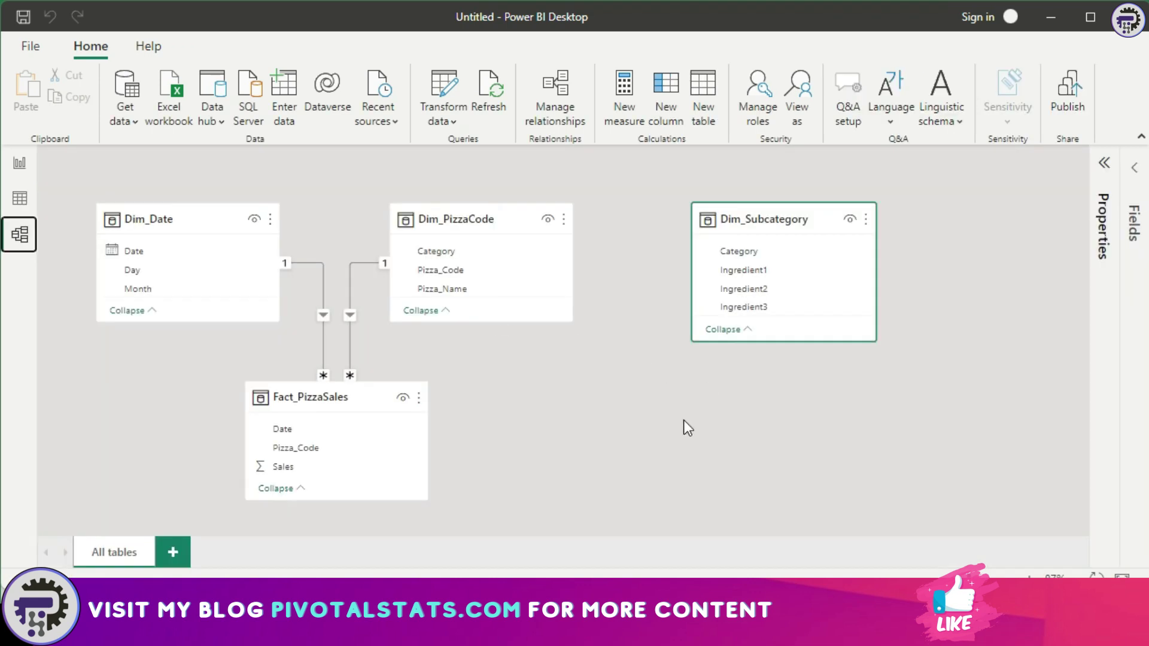
{"action": "left_click", "coordinate": [666, 441]}
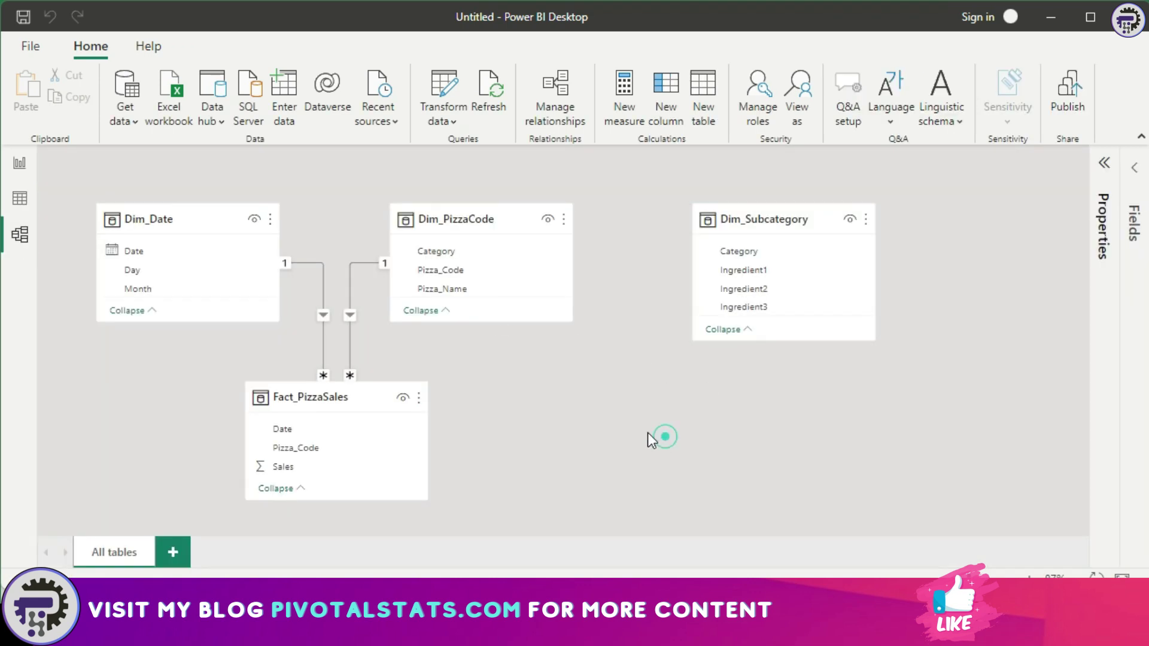
{"action": "left_click", "coordinate": [739, 219]}
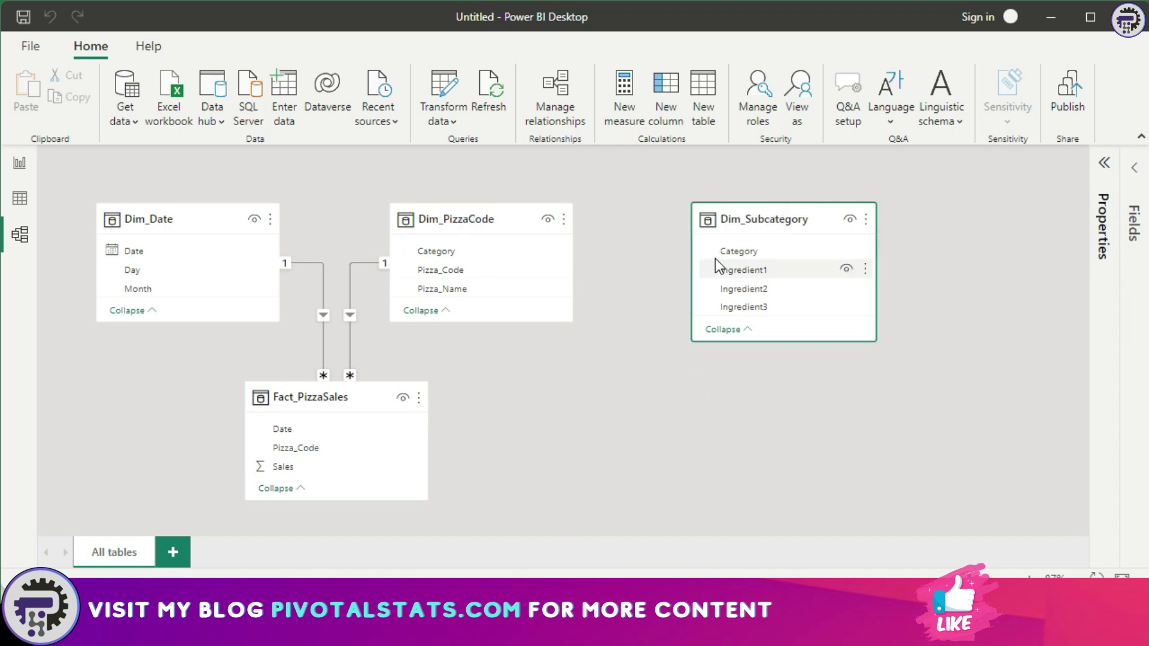
{"action": "mouse_move", "coordinate": [731, 251]}
{"action": "left_mouse_down"}
{"action": "mouse_move", "coordinate": [513, 267]}
{"action": "mouse_move", "coordinate": [489, 254]}
{"action": "left_mouse_up"}
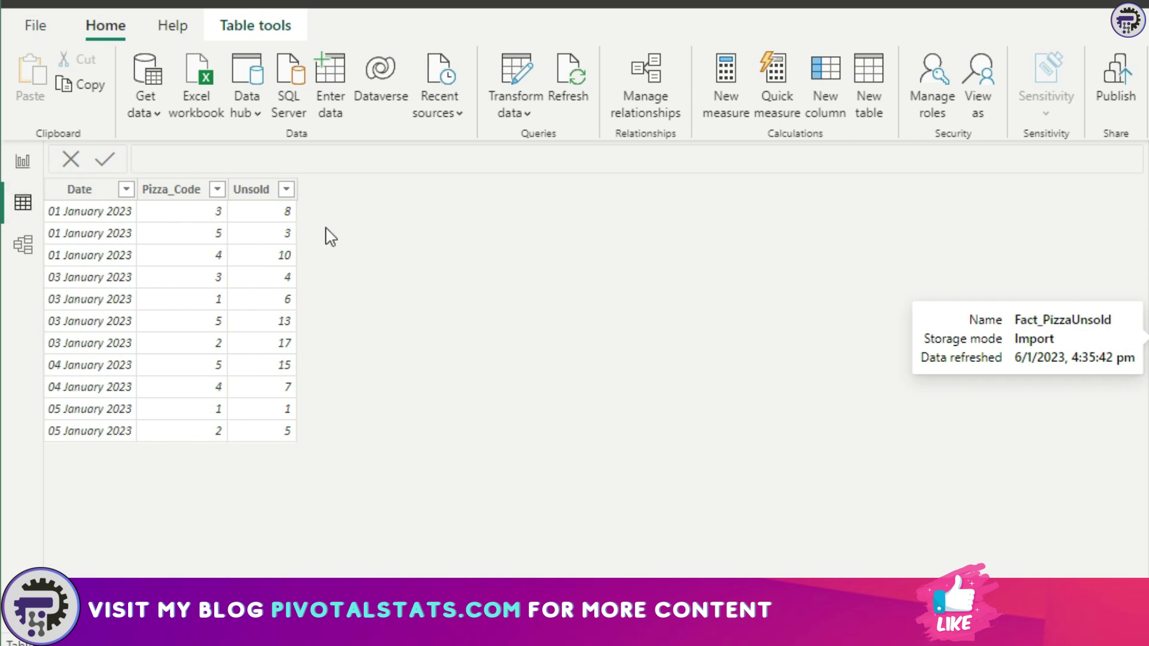
Return to the model diagram where Fact_PizzaUnsold sits unlinked
{"action": "left_click", "coordinate": [23, 244]}
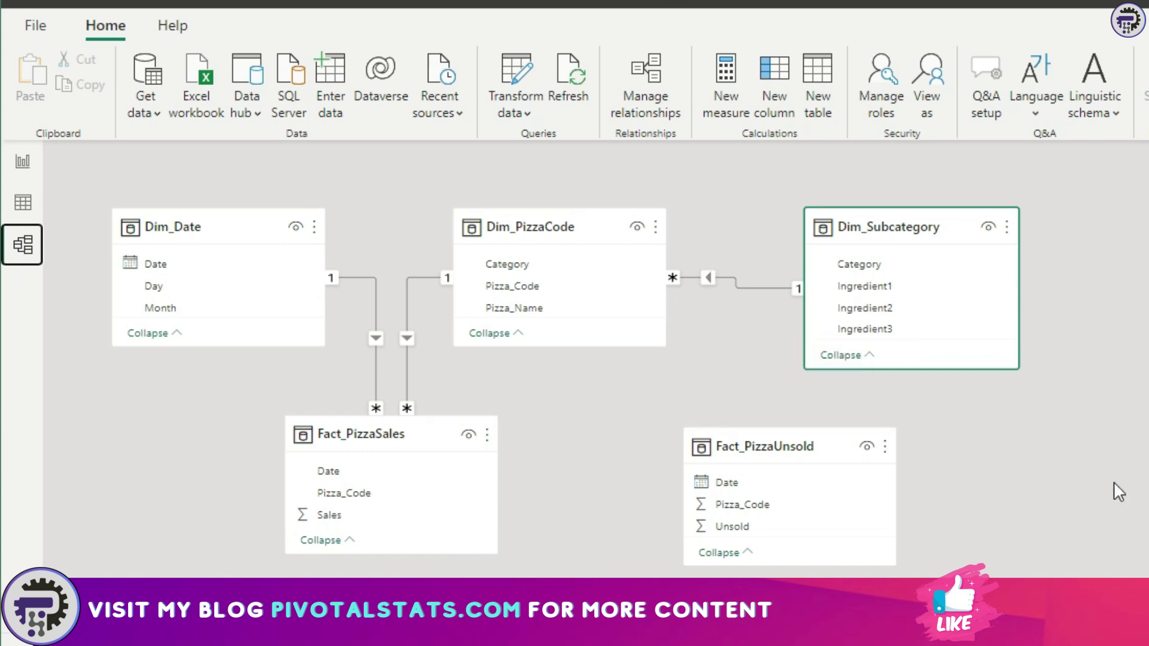
Link Fact_PizzaUnsold[Date] to Dim_Date[Date] and Fact_PizzaUnsold[Pizza_Code] to Dim_PizzaCode[Pizza_Code], then return to the report
{"action": "left_click", "coordinate": [802, 440]}
{"action": "left_click_drag", "start_coordinate": [802, 440], "coordinate": [749, 433]}
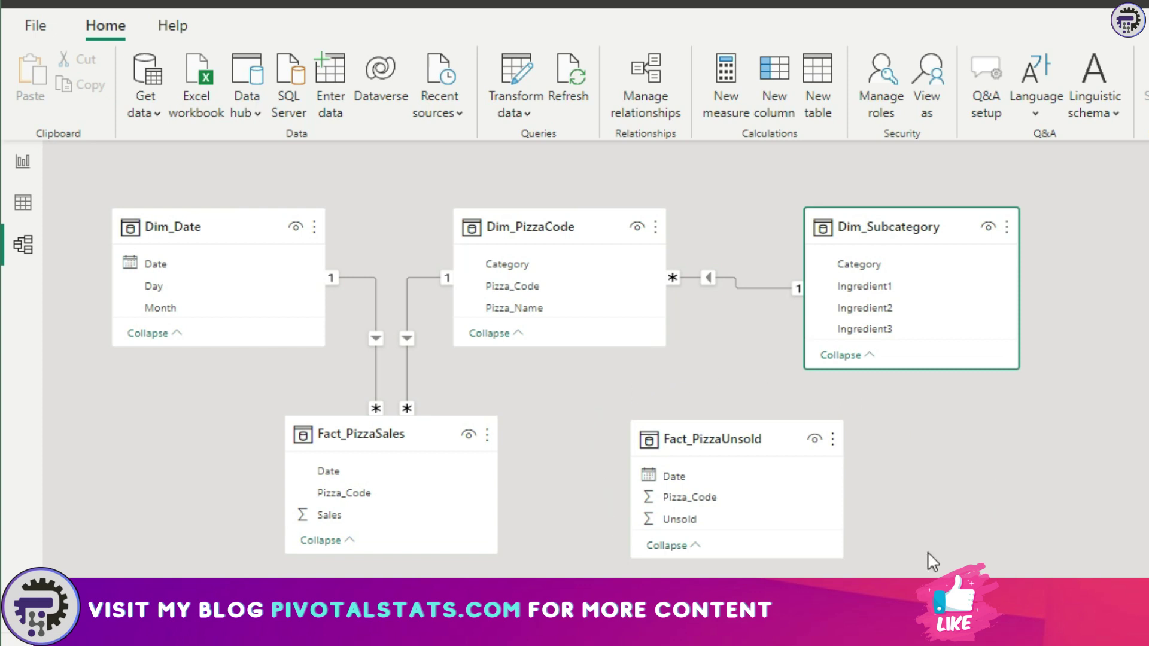
{"action": "mouse_move", "coordinate": [343, 493]}
{"action": "left_click_drag", "start_coordinate": [683, 476], "coordinate": [226, 264]}
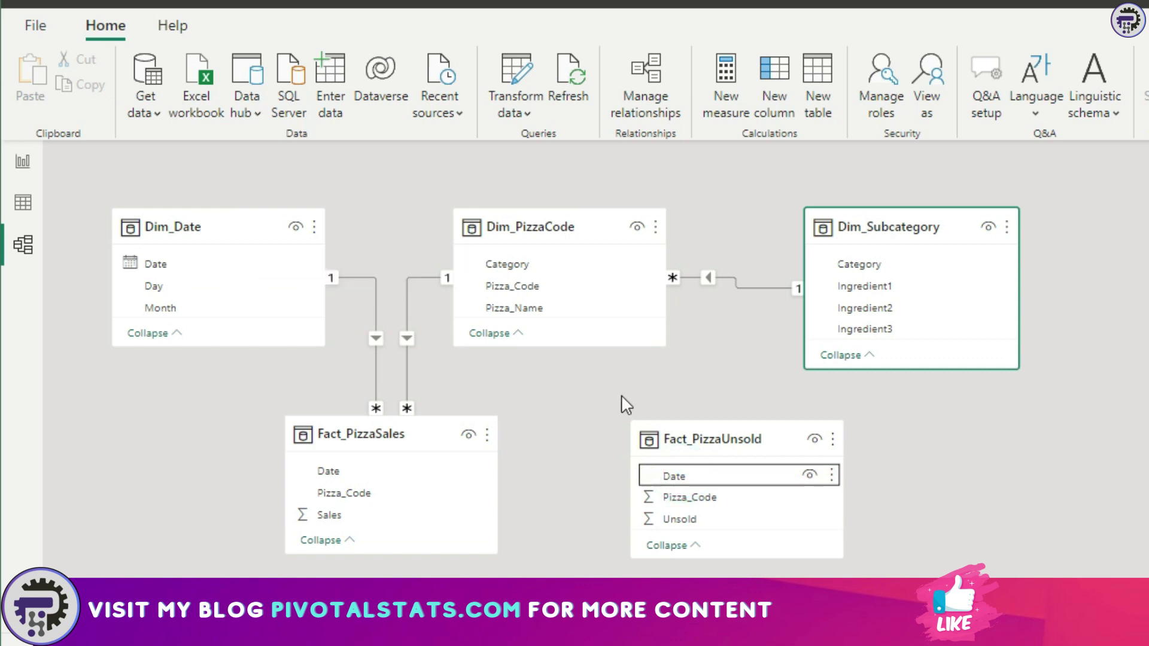
{"action": "left_click_drag", "start_coordinate": [689, 497], "coordinate": [574, 288]}
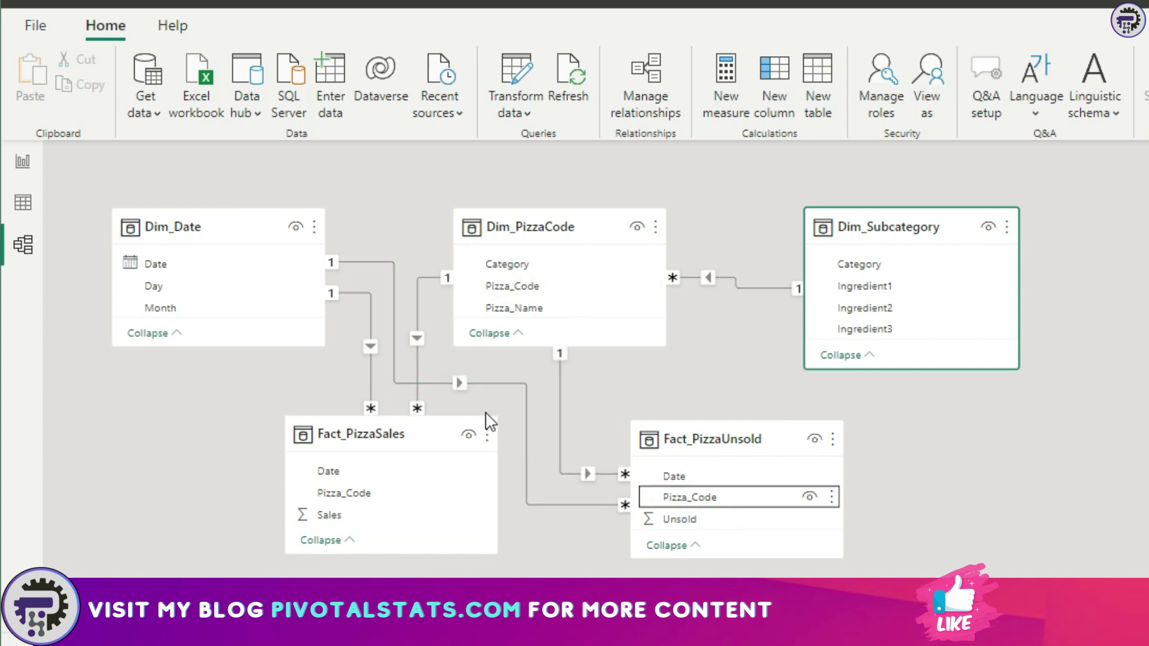
{"action": "left_click", "coordinate": [26, 167]}
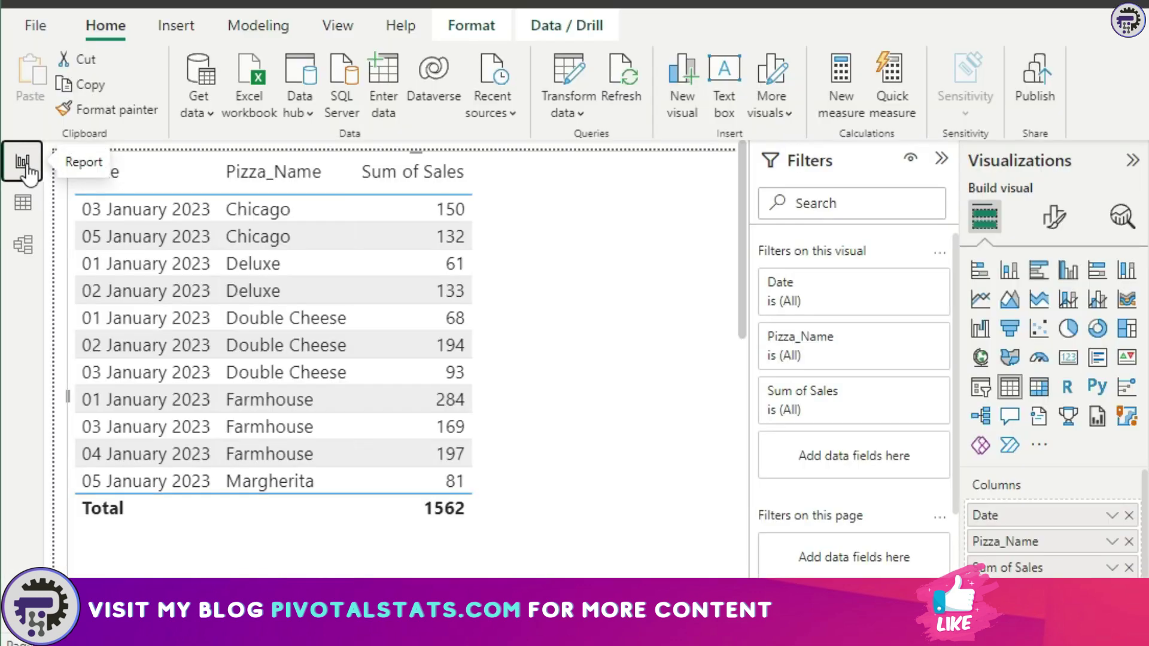
Remove Pizza_Name and Date from the table columns and add Sum of Unsold
{"action": "left_click", "coordinate": [1129, 541]}
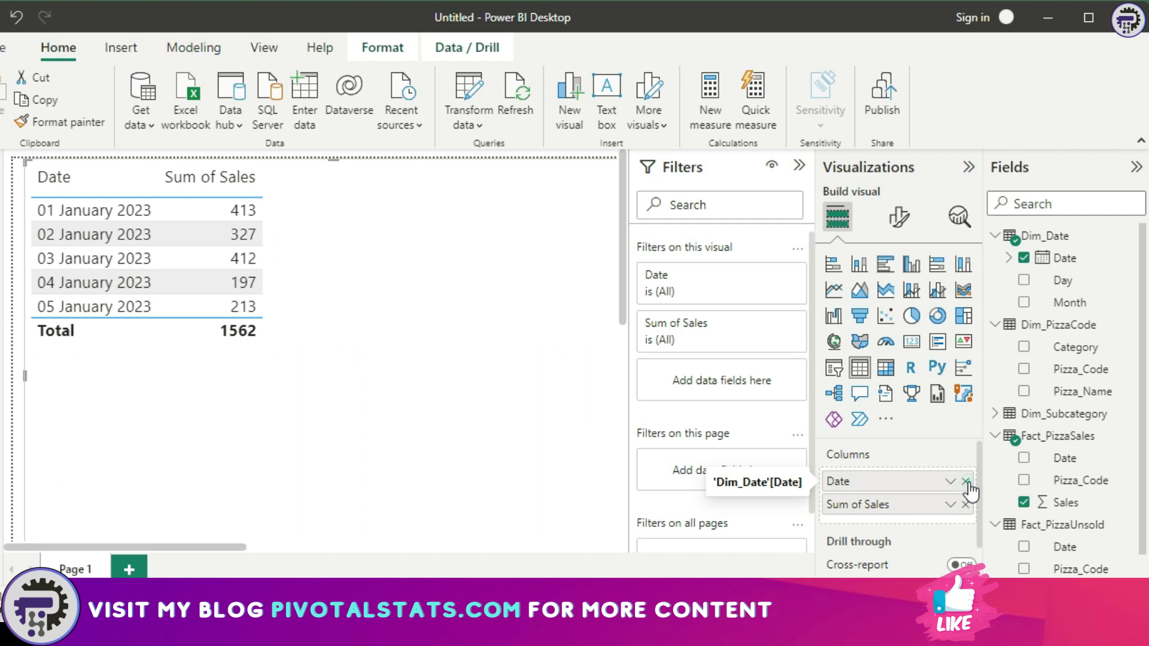
{"action": "left_click", "coordinate": [966, 482]}
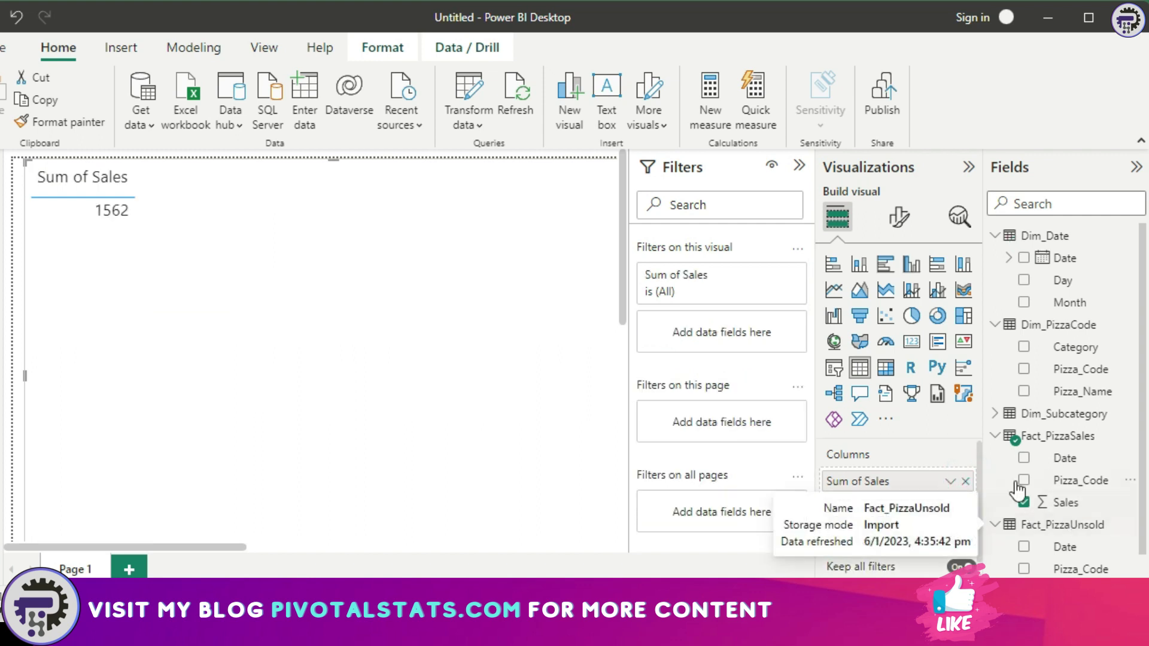
{"action": "scroll", "coordinate": [1100, 489], "scroll_direction": "down", "scroll_amount": 1}
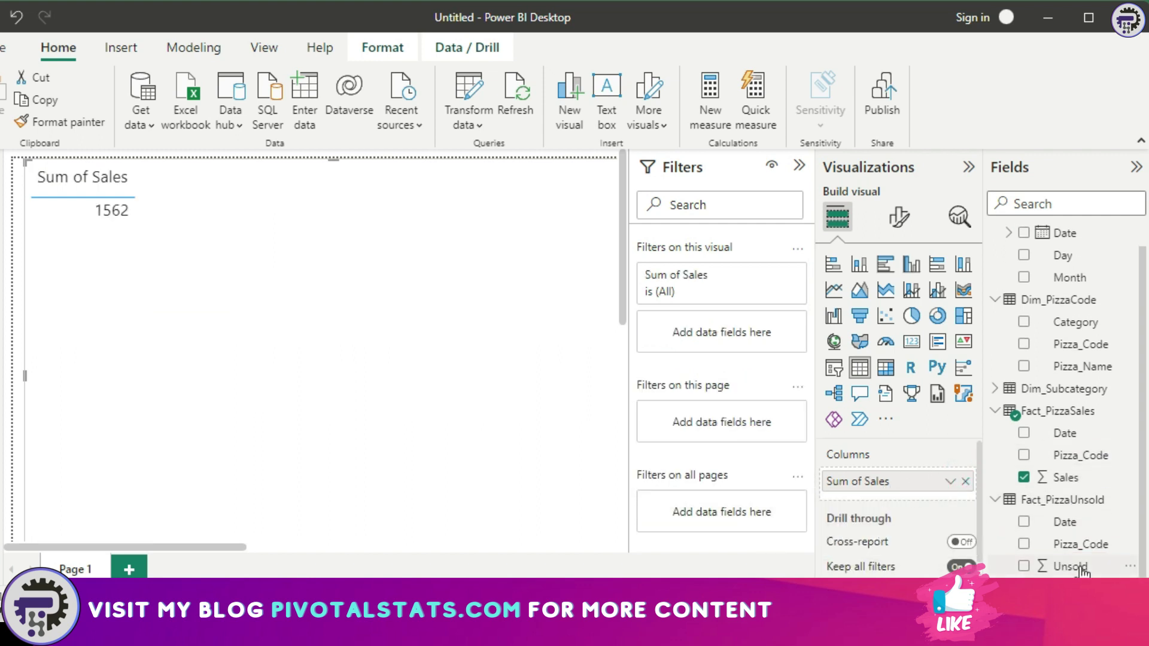
{"action": "left_click_drag", "start_coordinate": [1070, 567], "coordinate": [895, 502]}
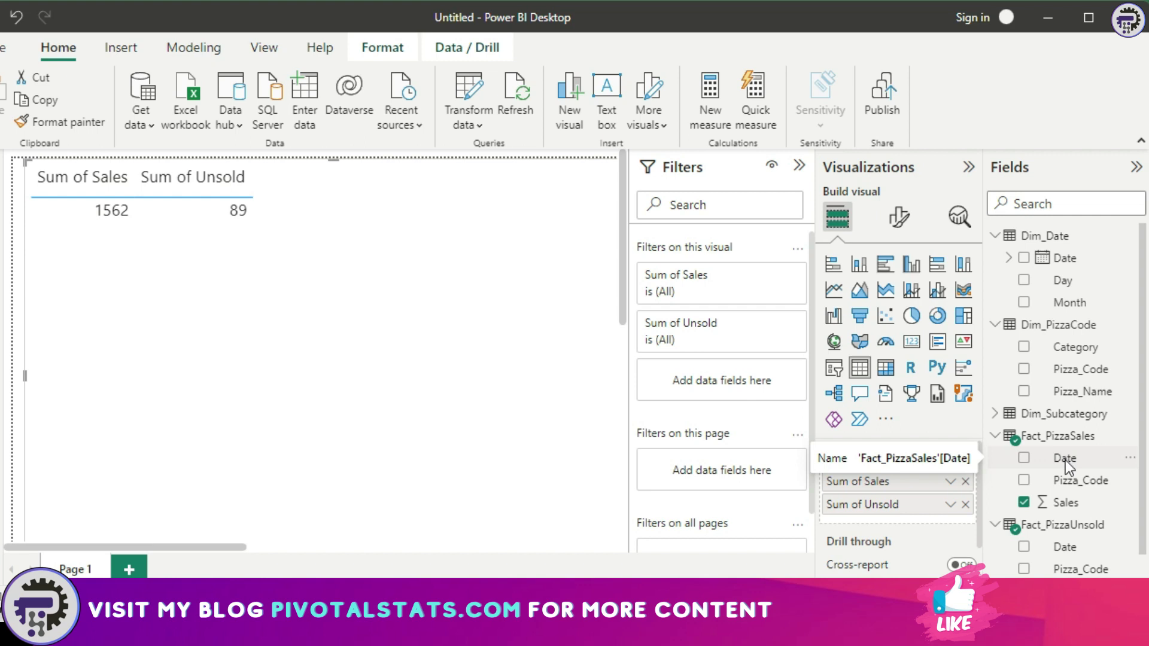
Try Fact_PizzaSales Date as the breakdown, then replace it with Fact_PizzaUnsold Date
{"action": "left_click_drag", "start_coordinate": [1066, 460], "coordinate": [1055, 458]}
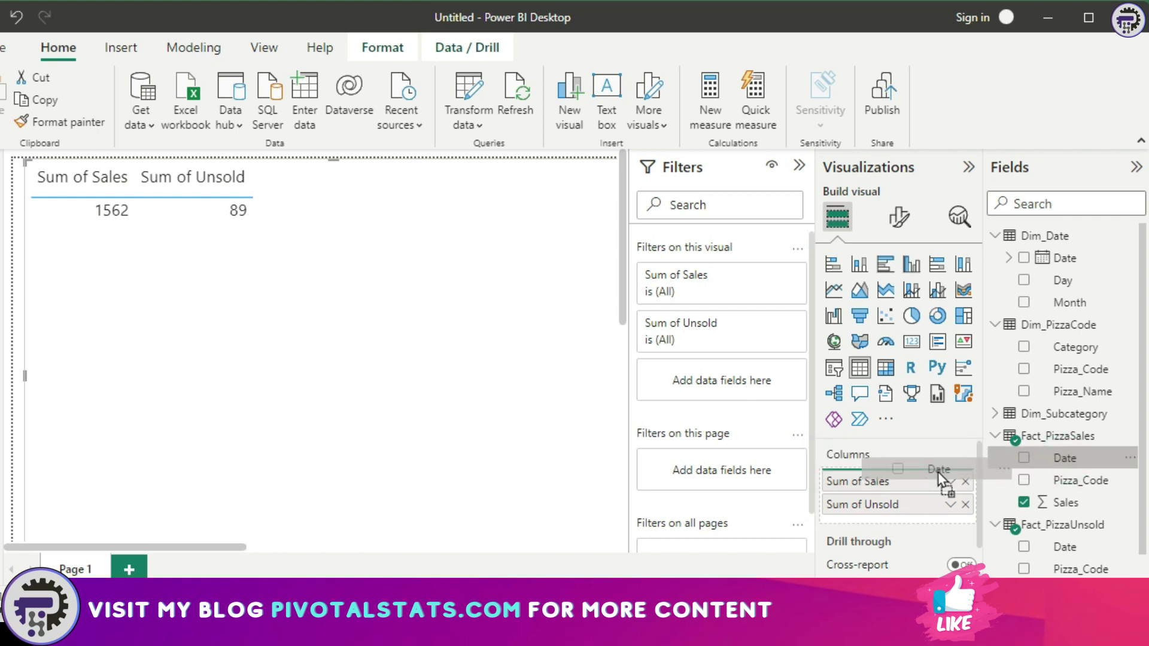
{"action": "left_click_drag", "start_coordinate": [1056, 458], "coordinate": [928, 475]}
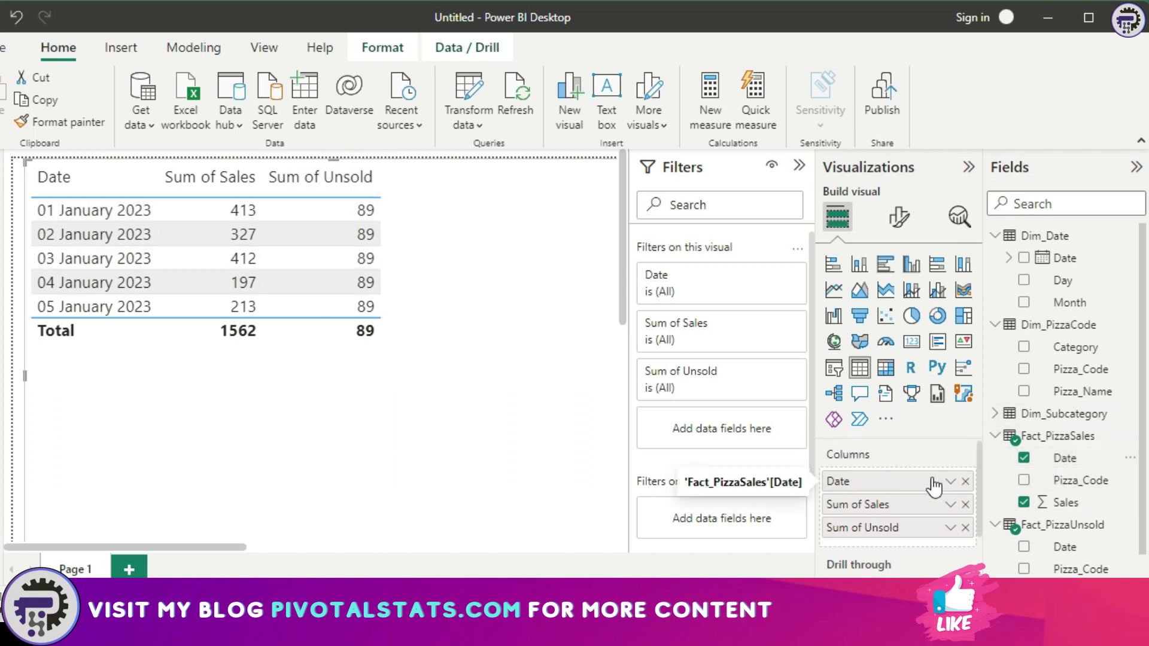
{"action": "left_click", "coordinate": [911, 479]}
{"action": "left_click", "coordinate": [964, 482]}
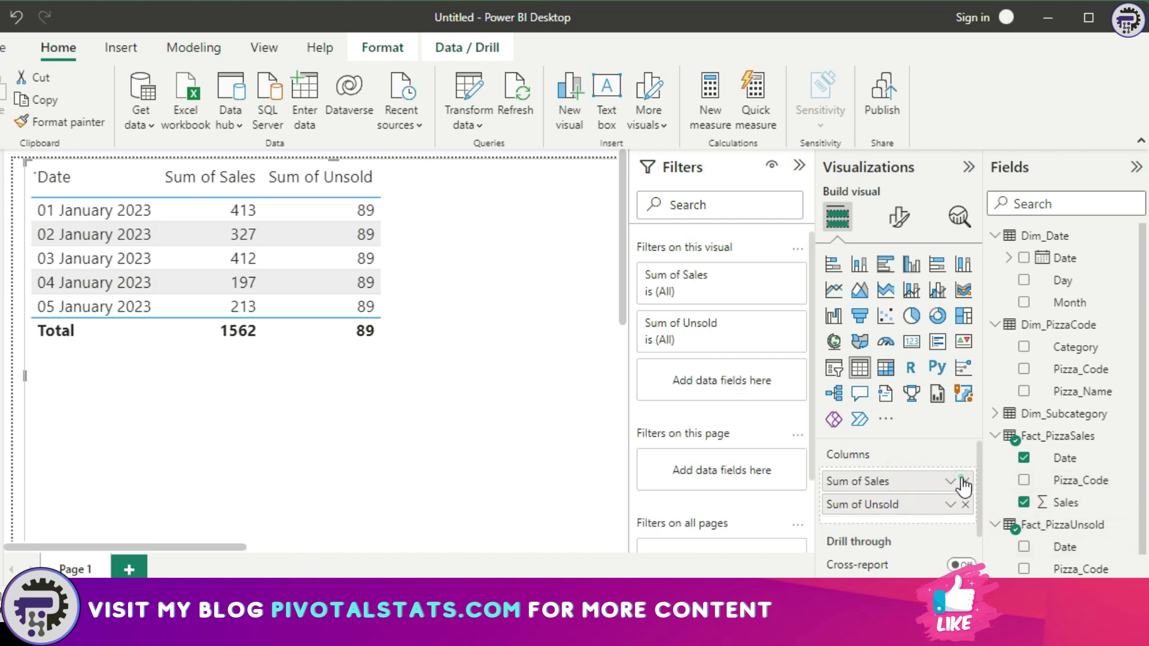
{"action": "scroll", "coordinate": [1068, 503], "scroll_direction": "down", "scroll_amount": 1}
{"action": "left_click_drag", "start_coordinate": [1065, 522], "coordinate": [898, 474]}
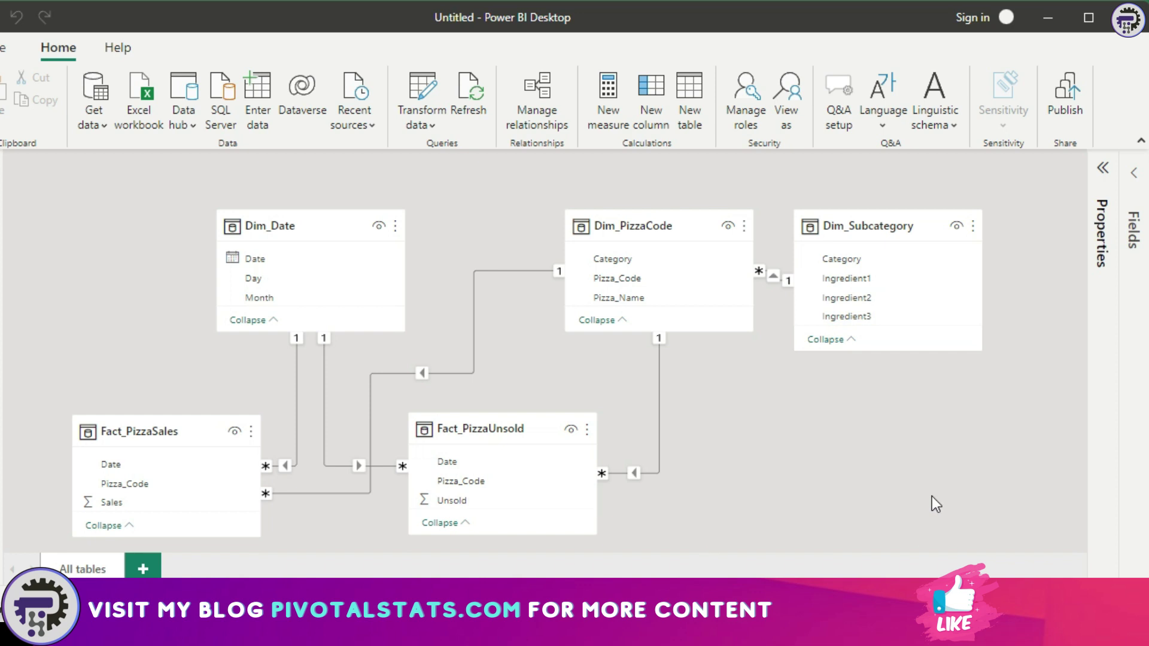
Set the Dim_Date–Fact_PizzaUnsold relationship's cross filter direction to Both and confirm
{"action": "double_click", "coordinate": [327, 465]}
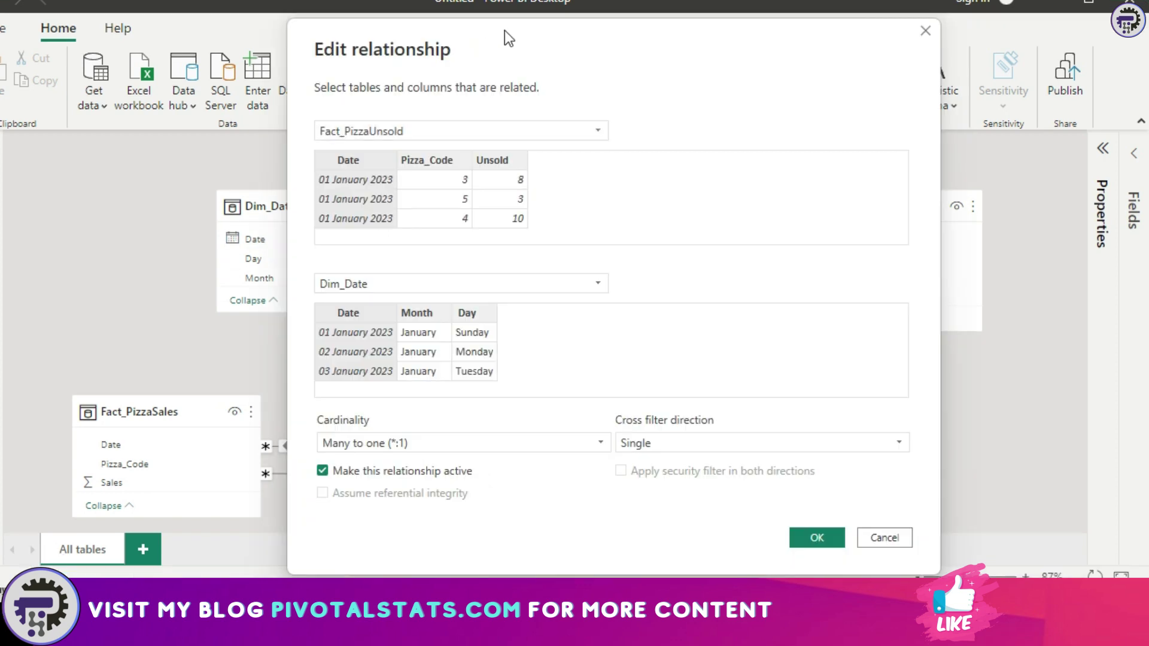
{"action": "left_click", "coordinate": [769, 424]}
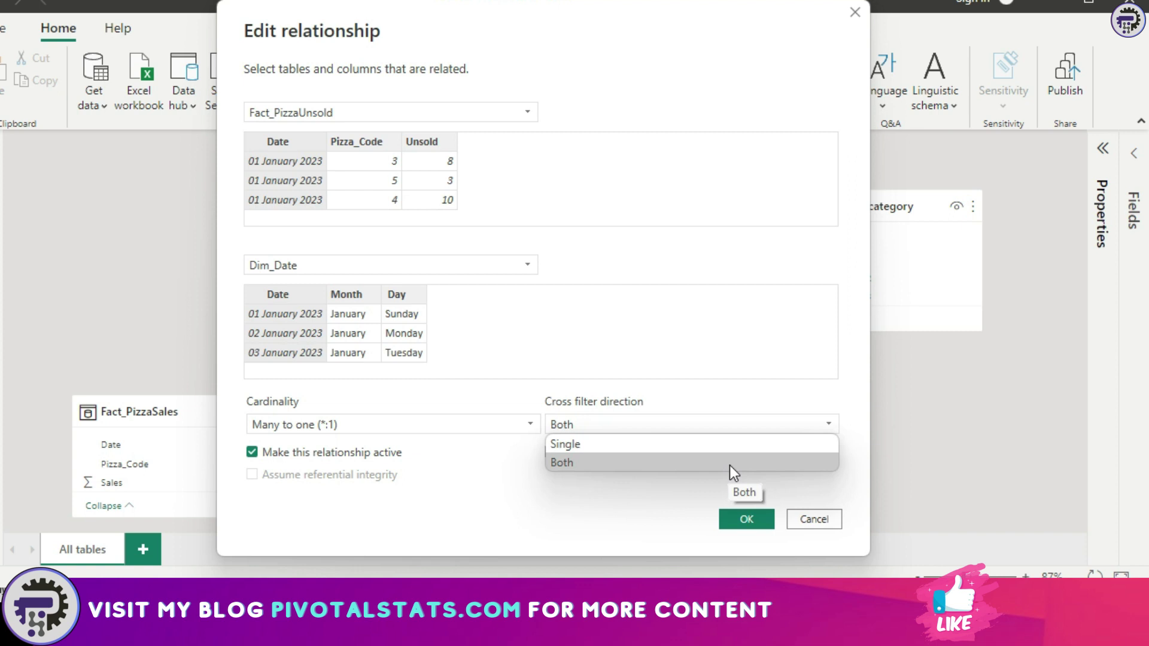
{"action": "left_click", "coordinate": [729, 465]}
{"action": "left_click", "coordinate": [750, 522]}
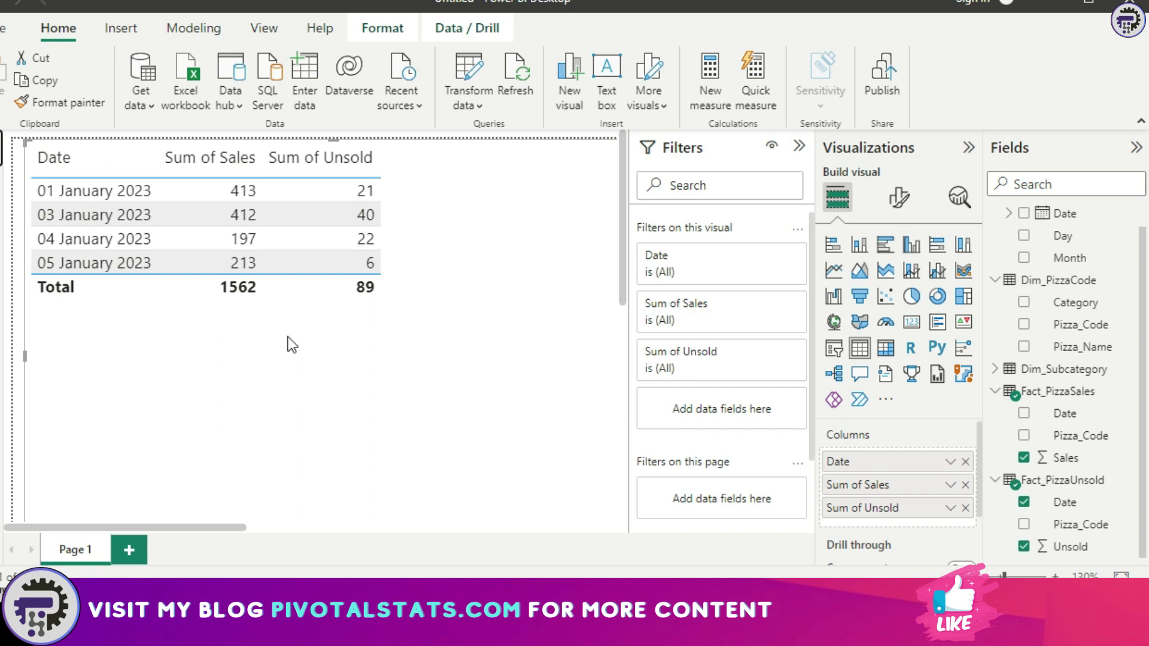
{"action": "left_click", "coordinate": [4, 148]}
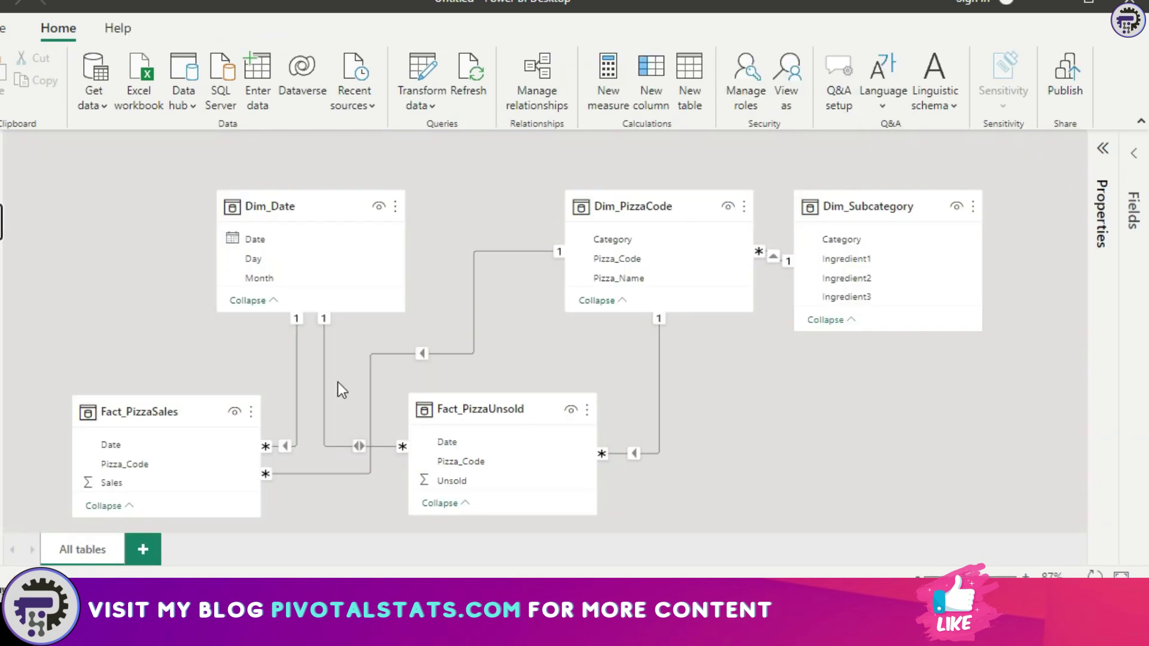
{"action": "left_click", "coordinate": [355, 445]}
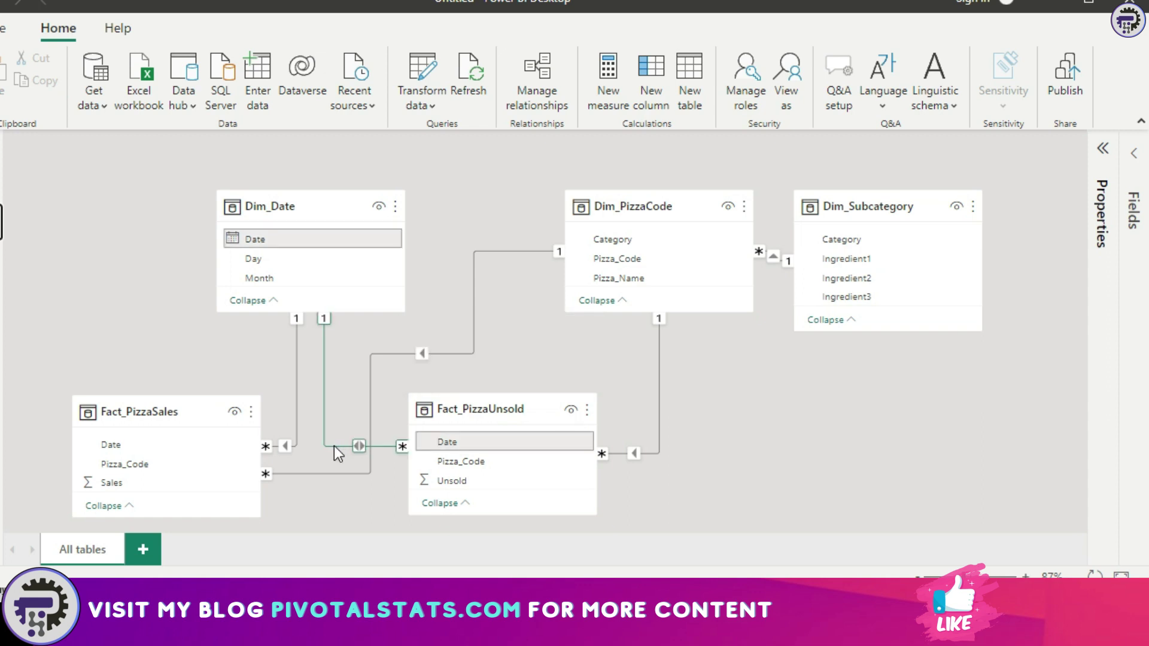
{"action": "left_click", "coordinate": [449, 442]}
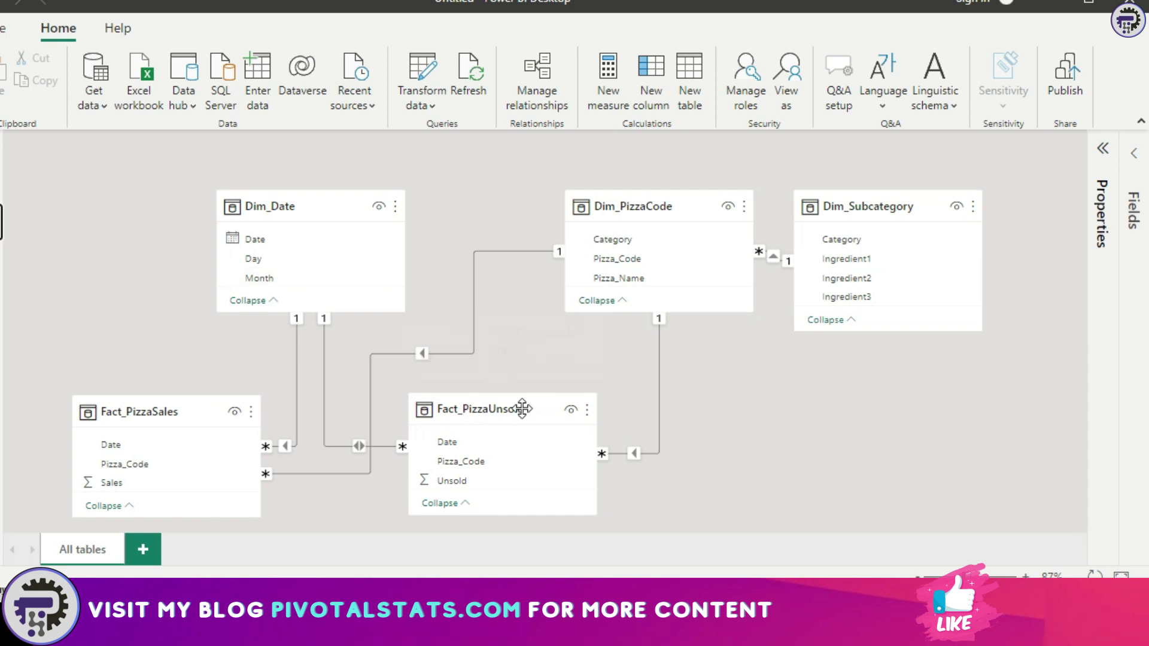
{"action": "left_click", "coordinate": [4, 149]}
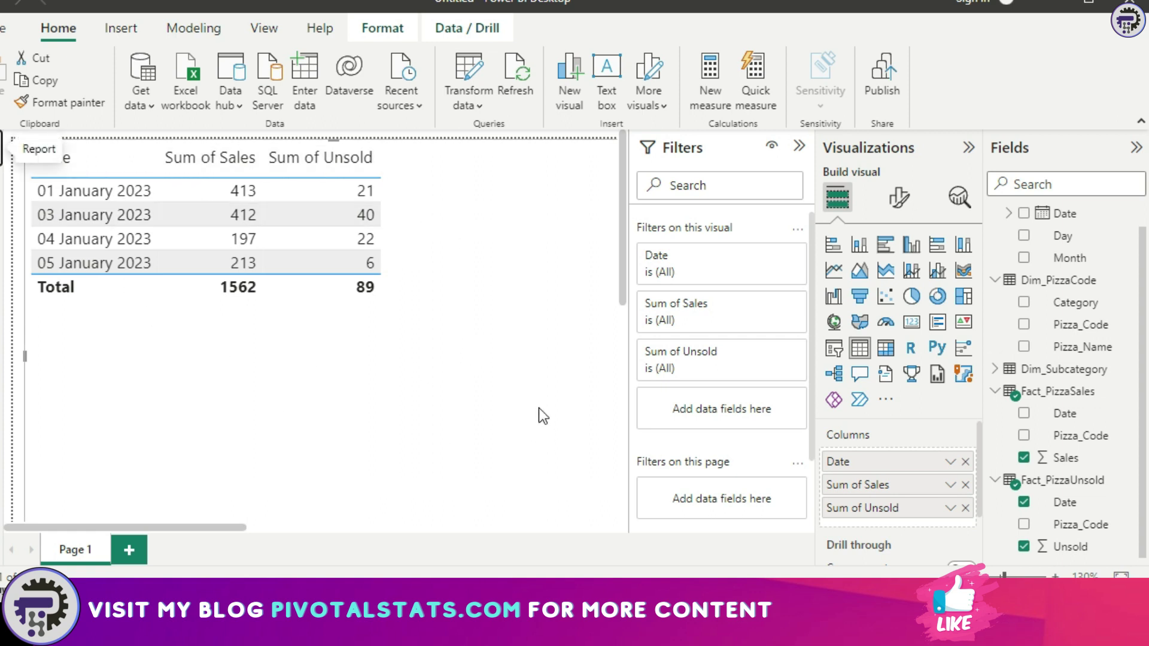
In Model view, set the Dim_Date–Fact_PizzaUnsold relationship back to Single cross filter direction
{"action": "left_click", "coordinate": [3, 222]}
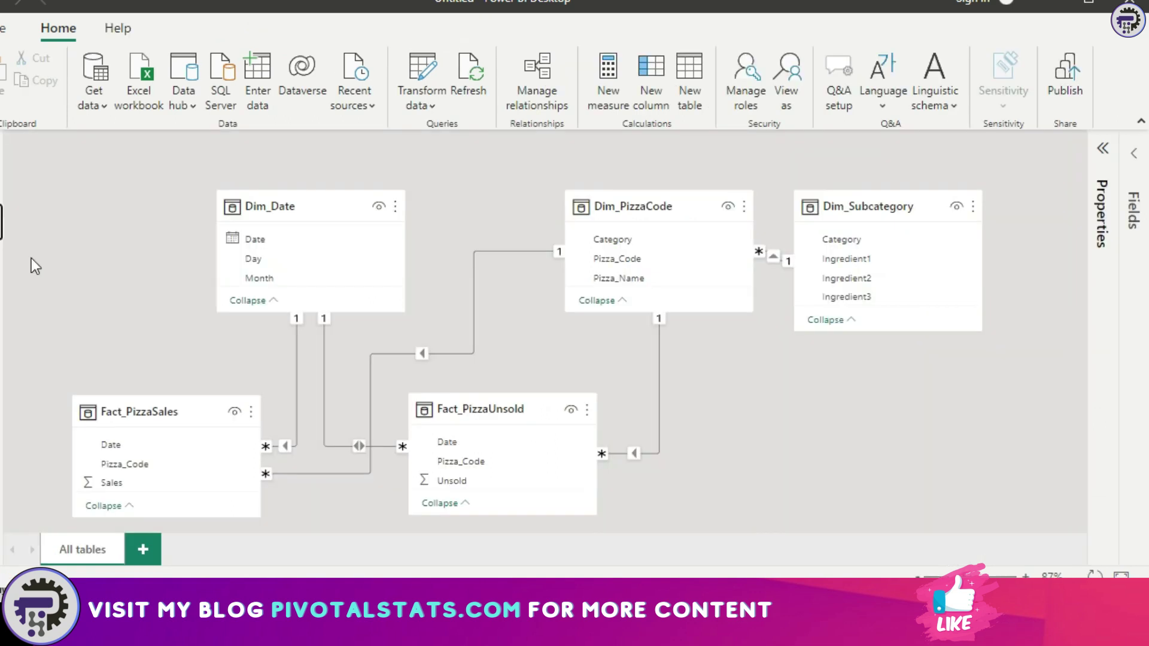
{"action": "double_click", "coordinate": [344, 446]}
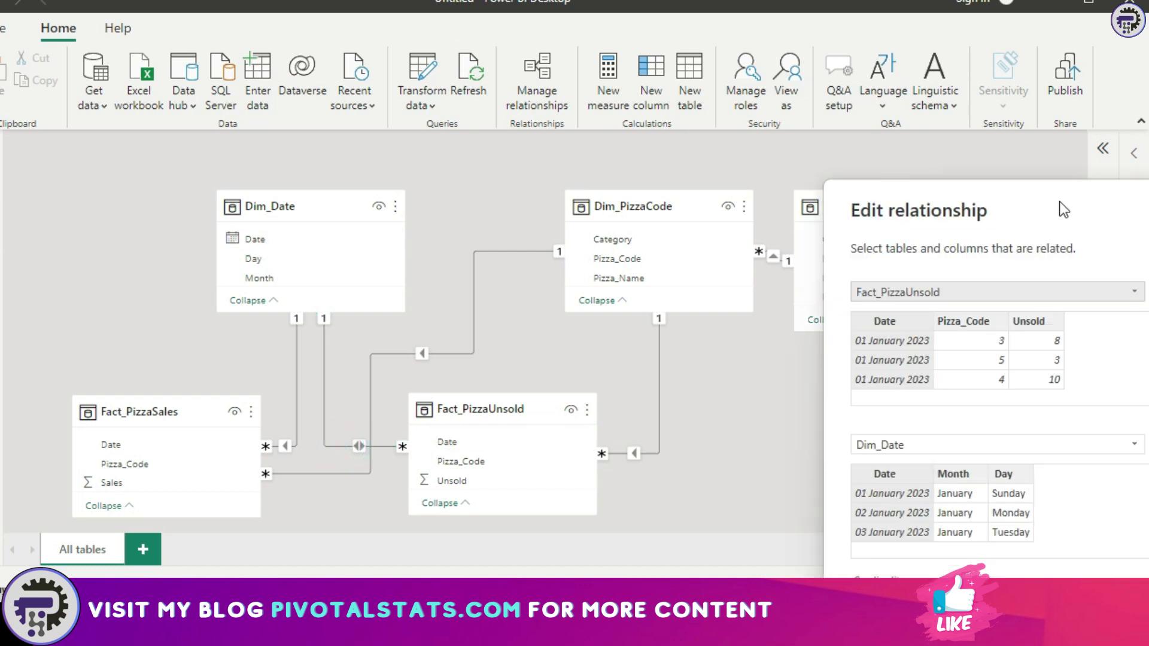
{"action": "left_click_drag", "start_coordinate": [1064, 210], "coordinate": [460, 38]}
{"action": "left_click", "coordinate": [626, 435]}
{"action": "left_click", "coordinate": [747, 531]}
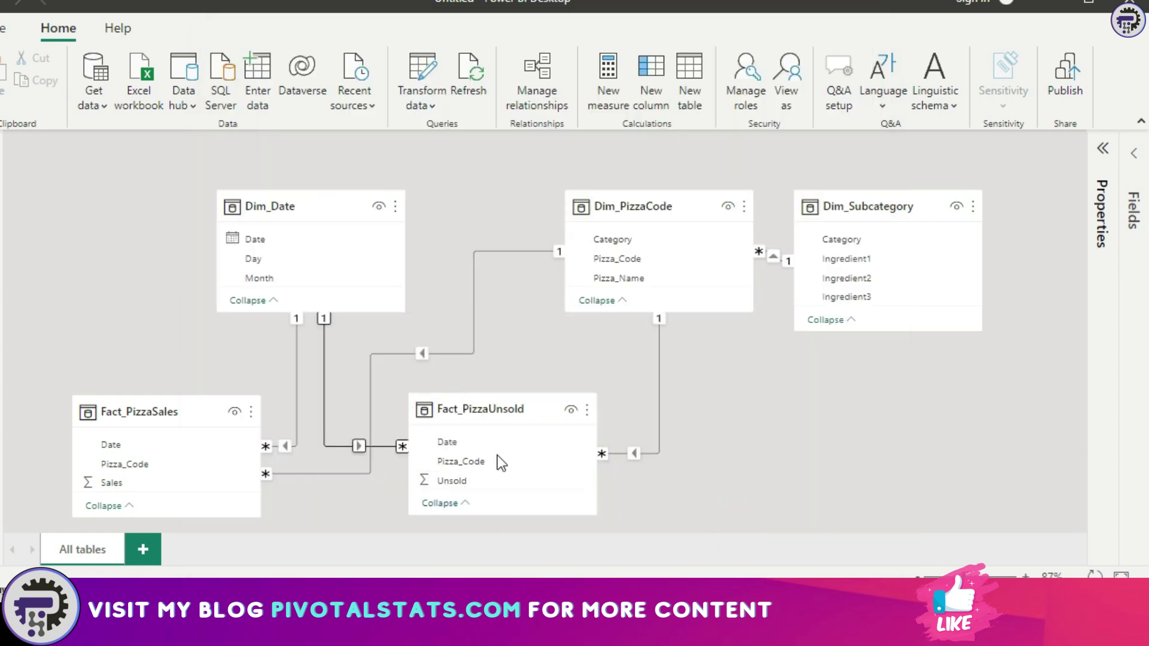
Set the Dim_Date–Fact_PizzaSales relationship's cross filter direction to Both and confirm
{"action": "double_click", "coordinate": [296, 427]}
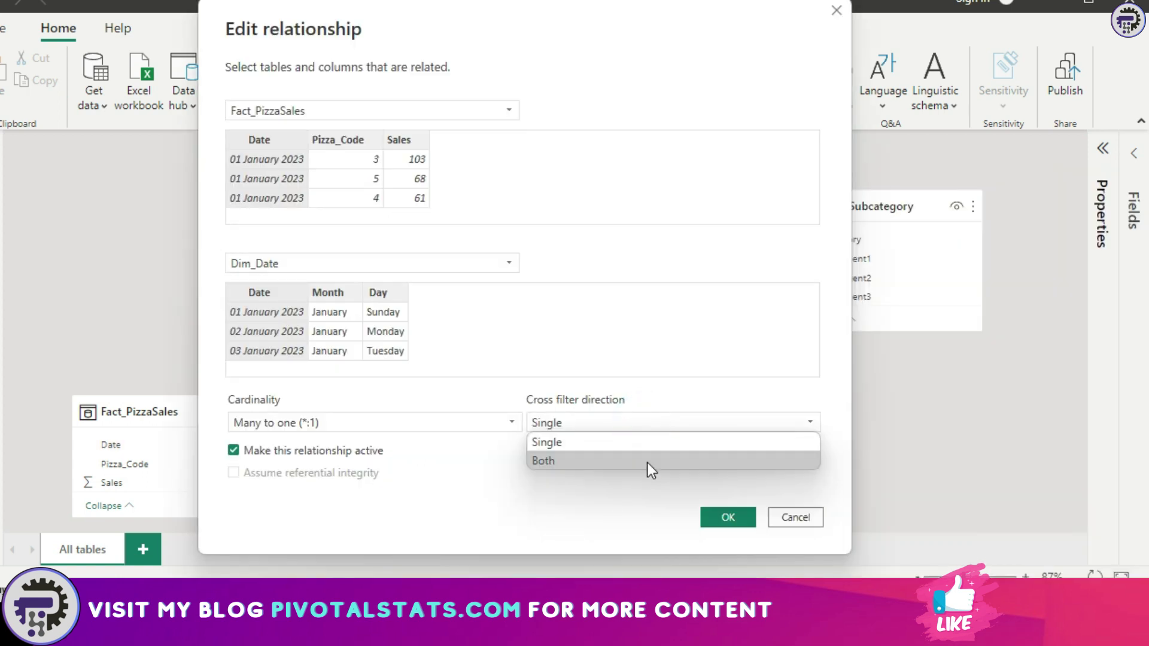
{"action": "left_click", "coordinate": [646, 460]}
{"action": "left_click", "coordinate": [727, 518]}
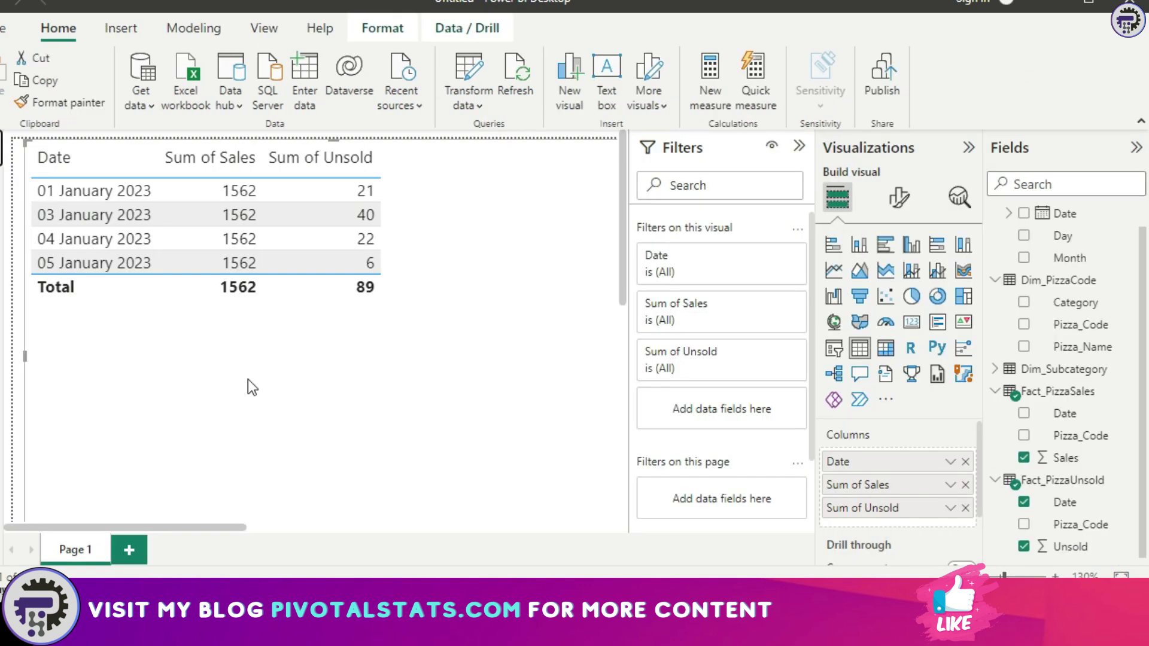
Replace Fact_PizzaUnsold Date with Fact_PizzaSales Date as the table's column breakdown
{"action": "left_click", "coordinate": [1024, 503]}
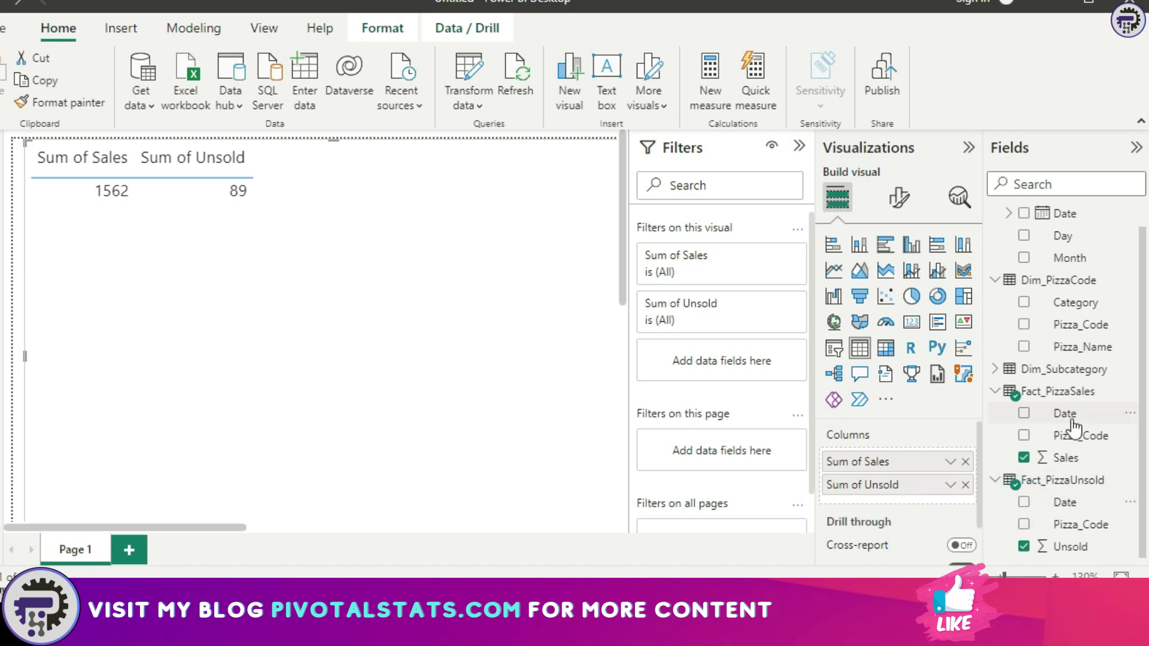
{"action": "left_click_drag", "start_coordinate": [1065, 414], "coordinate": [914, 456]}
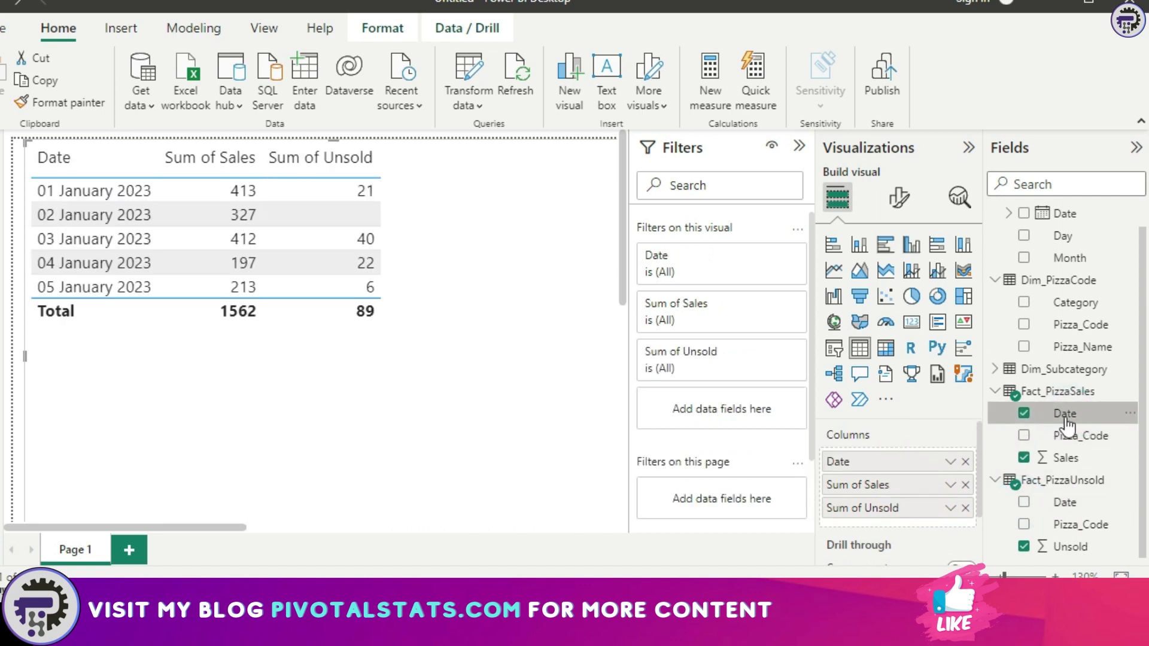